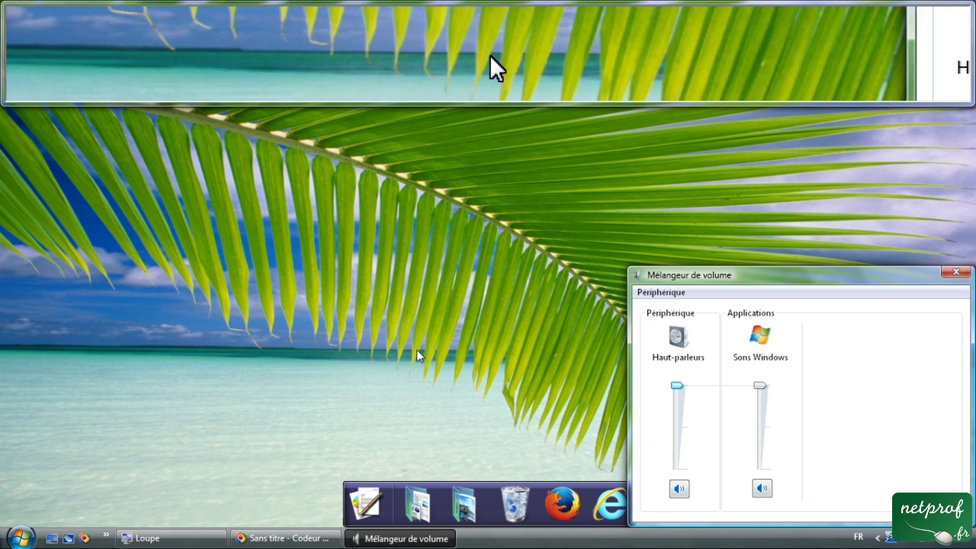
Step: Close the volume mixer and launch PowerPoint from the dock's Office stack
click(958, 274)
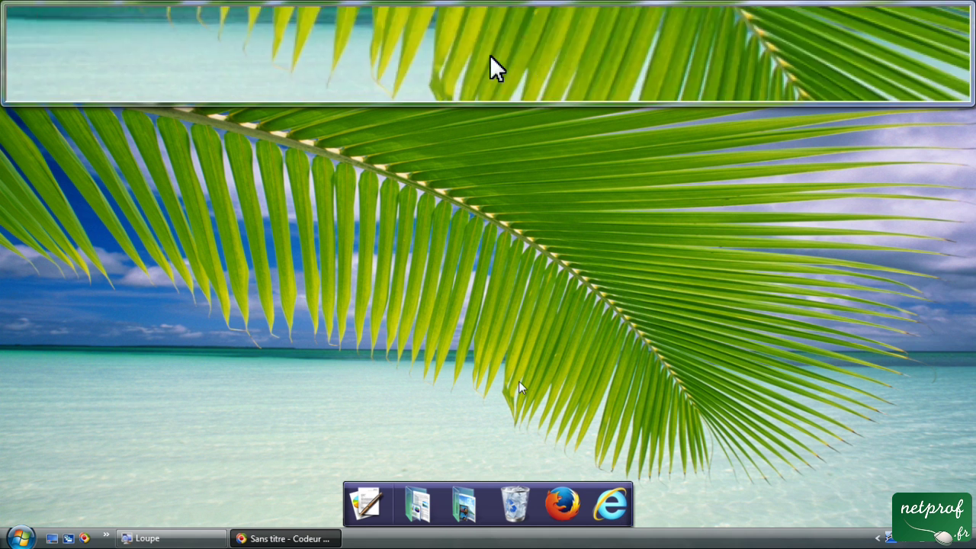
click(360, 503)
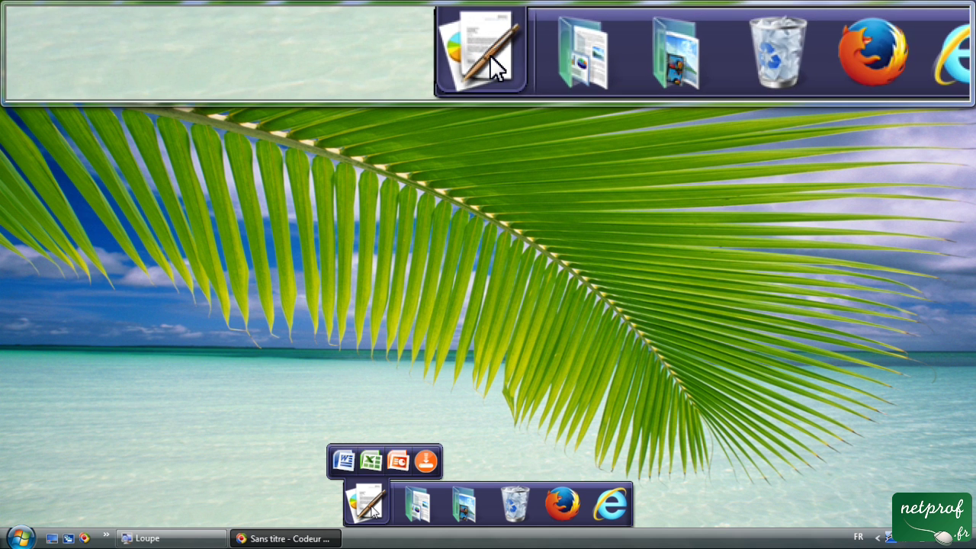
click(381, 506)
click(380, 506)
click(397, 459)
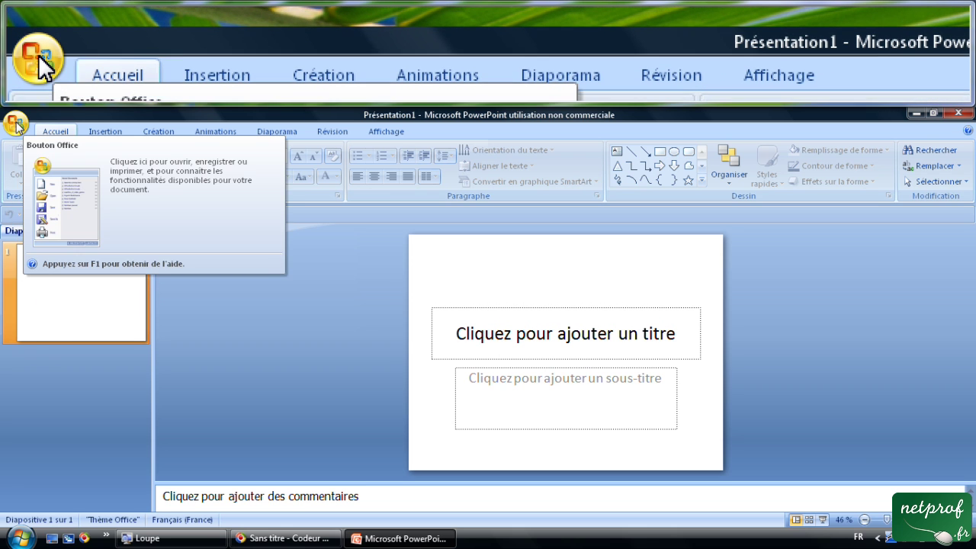
Step: Save as PowerPoint 97-2003 into Documents\powerpoint, entering the name 'mon premier diaporama'
click(15, 125)
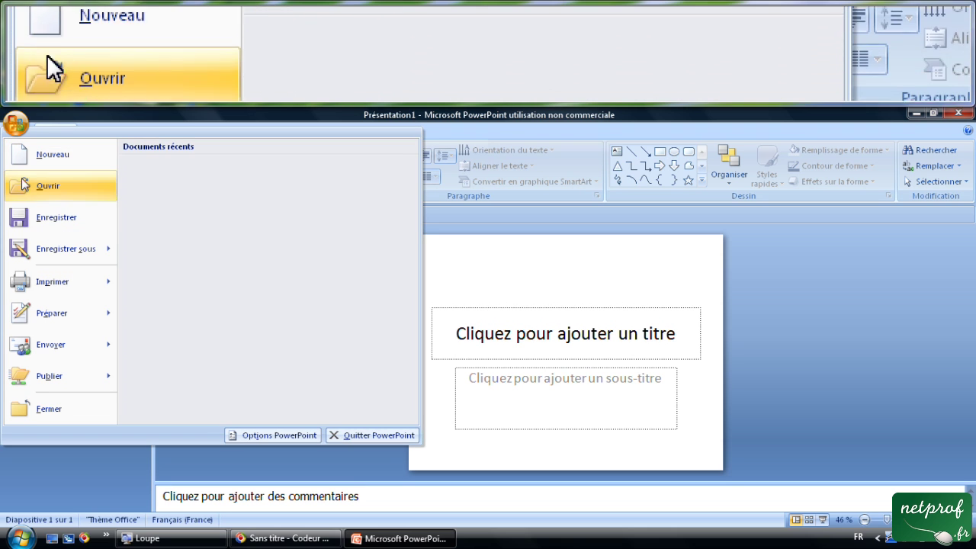
mouse_move(28, 249)
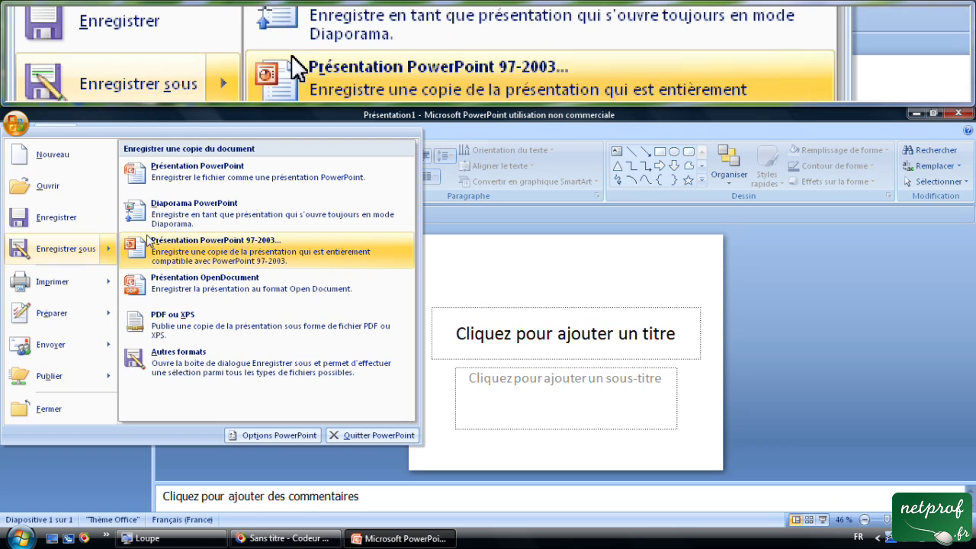
click(259, 245)
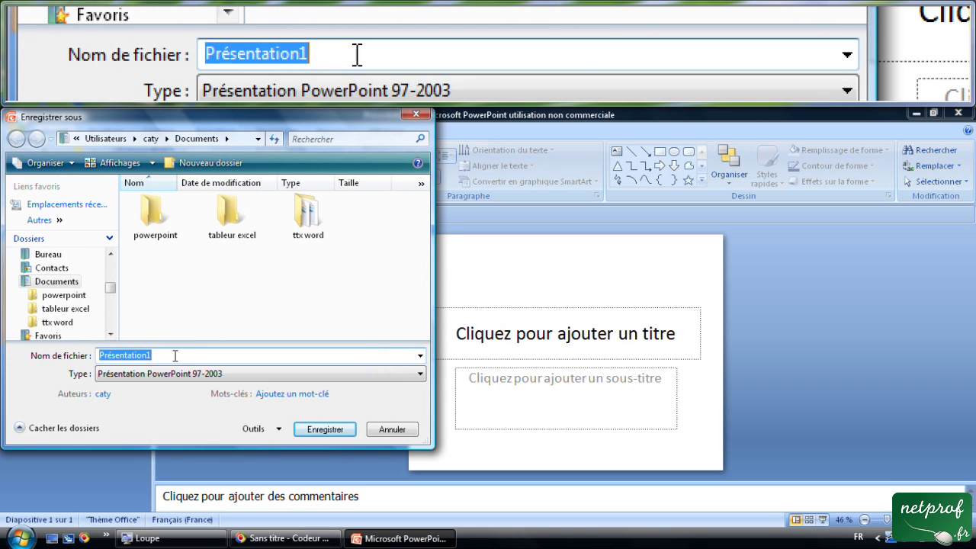
click(150, 224)
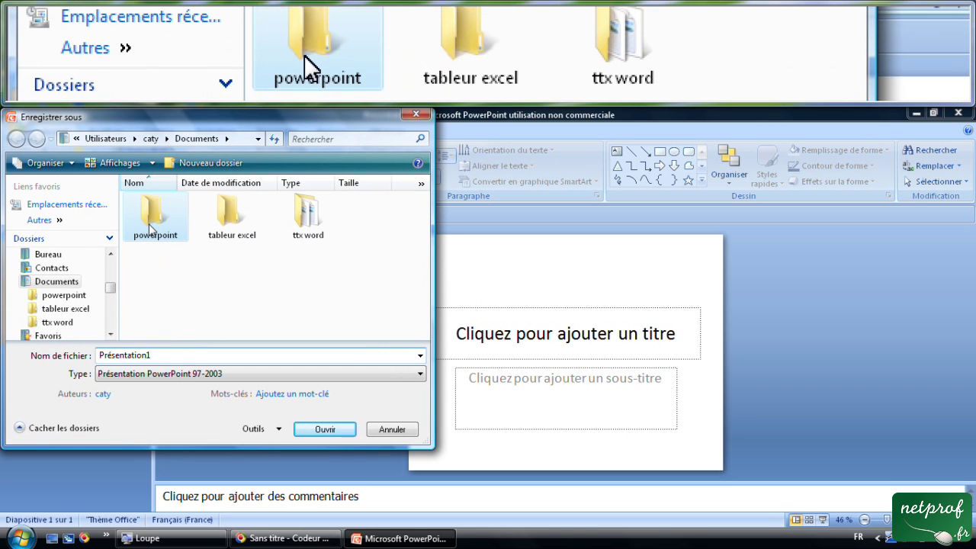
right_click(150, 223)
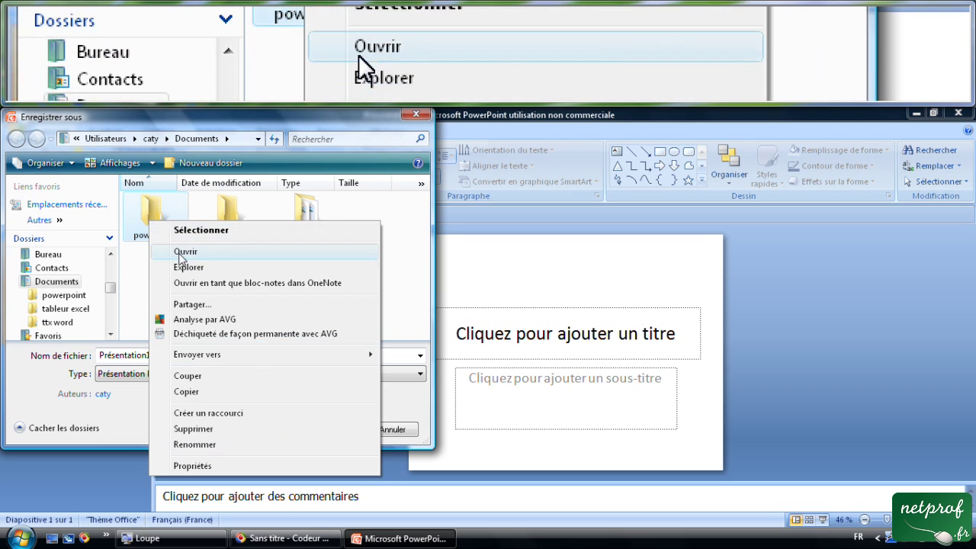
click(186, 256)
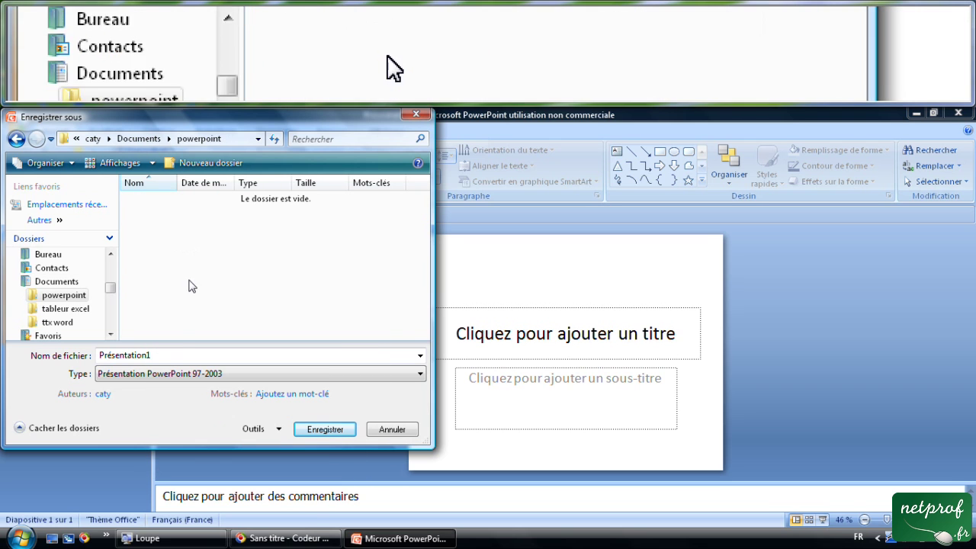
double_click(158, 354)
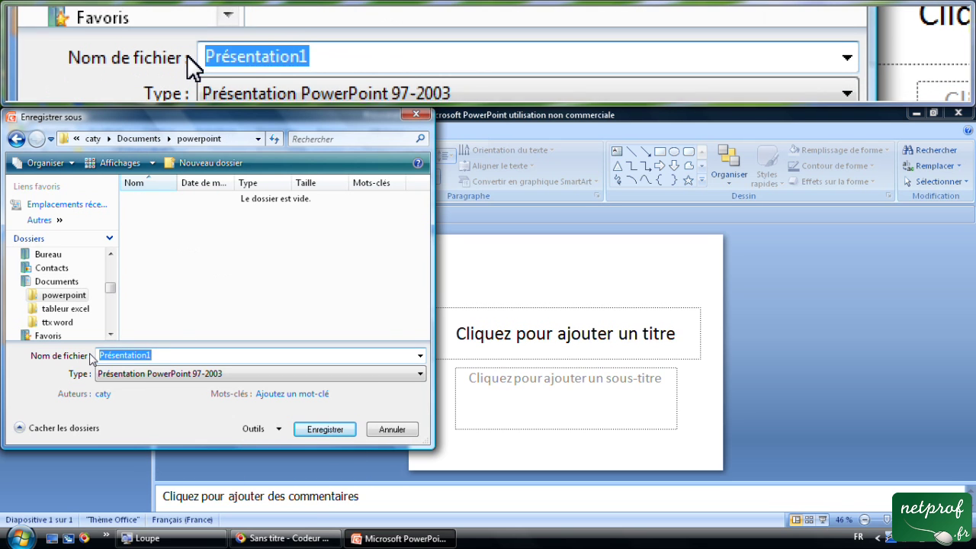
text(mon pre)
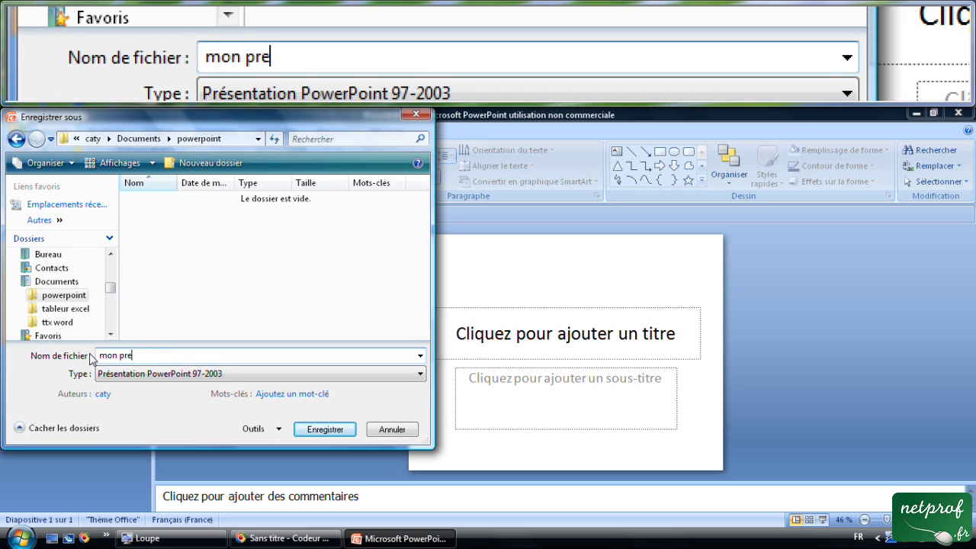
text(mier diaporama)
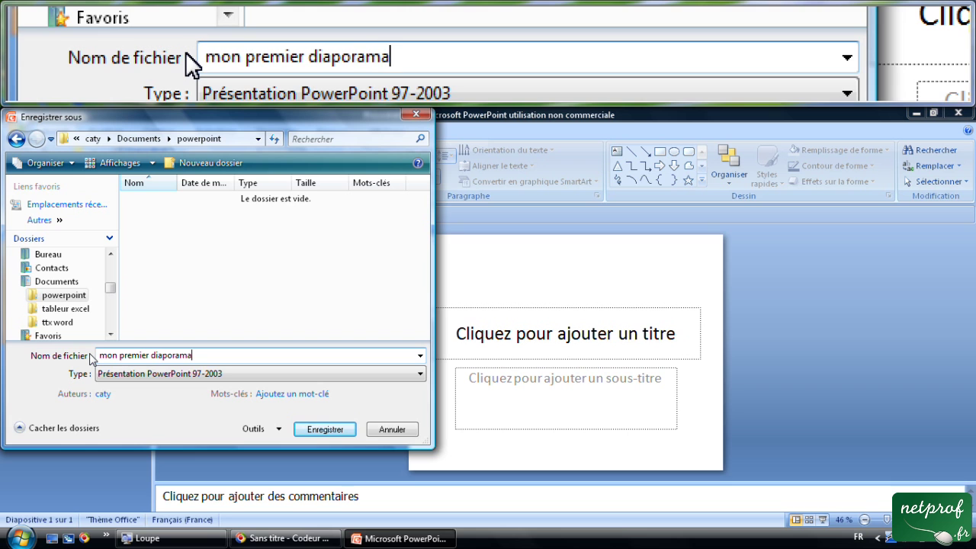
Step: Save the file as 'mon premier diaporama', then resize the slide thumbnail pane
click(325, 429)
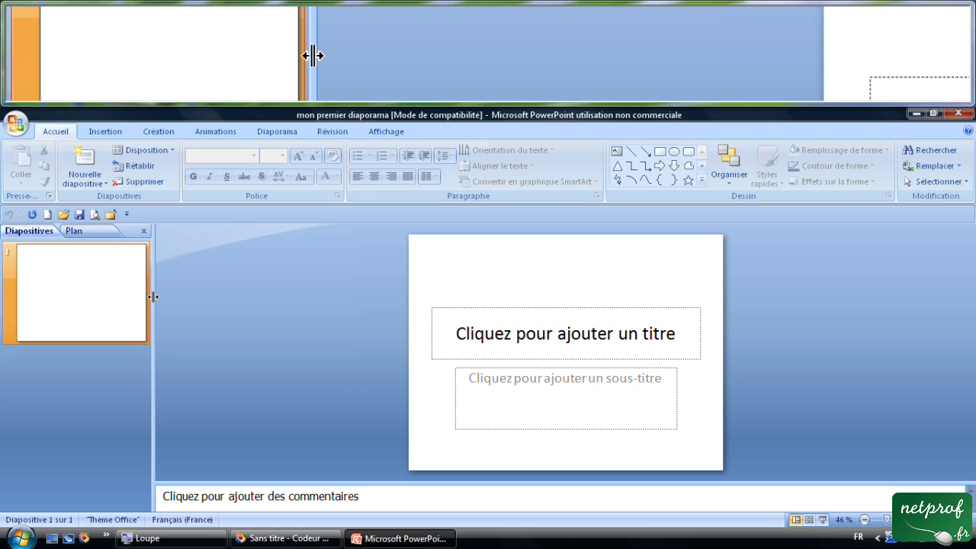
mouse_move(153, 296)
mouse_down()
mouse_move(79, 304)
mouse_move(45, 280)
mouse_up()
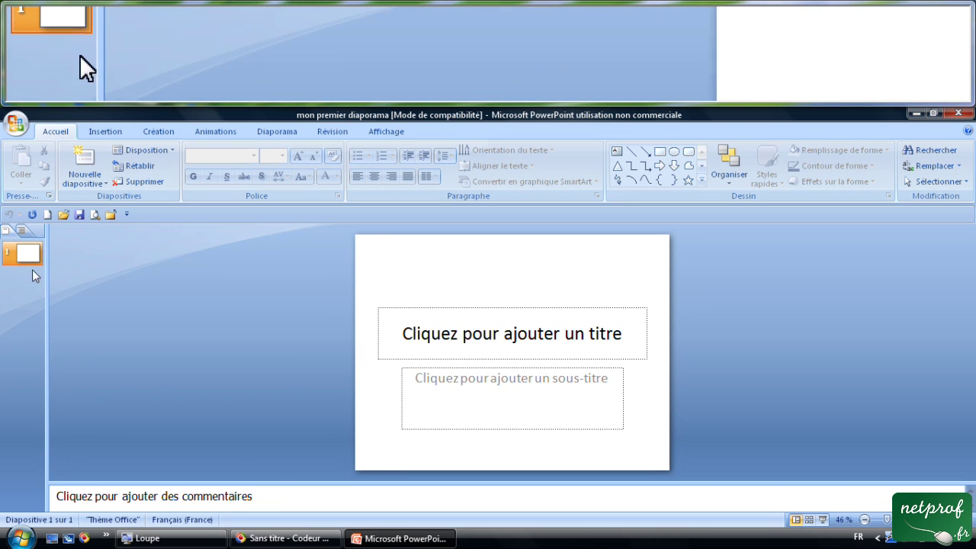
mouse_move(63, 284)
mouse_down()
mouse_move(185, 302)
mouse_move(160, 297)
mouse_up()
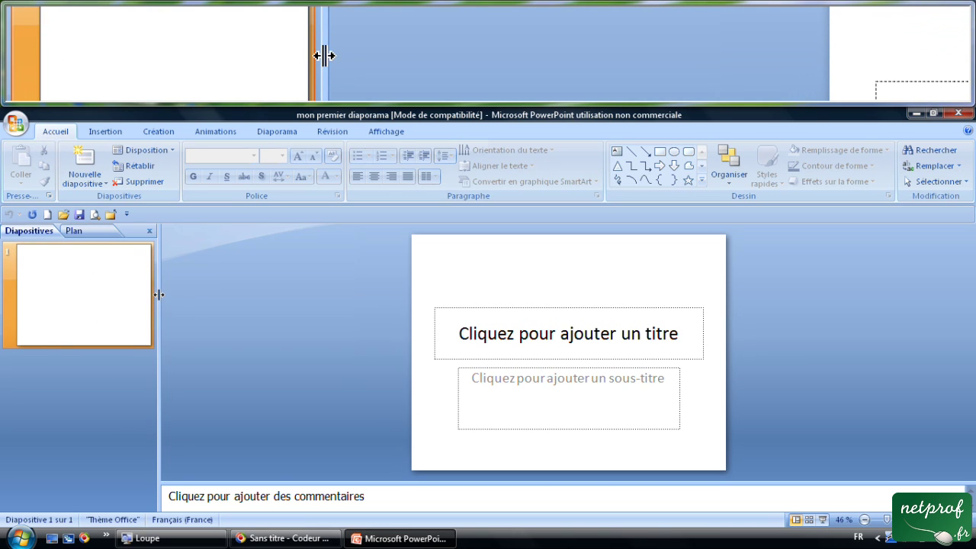
drag(96, 302, 159, 310)
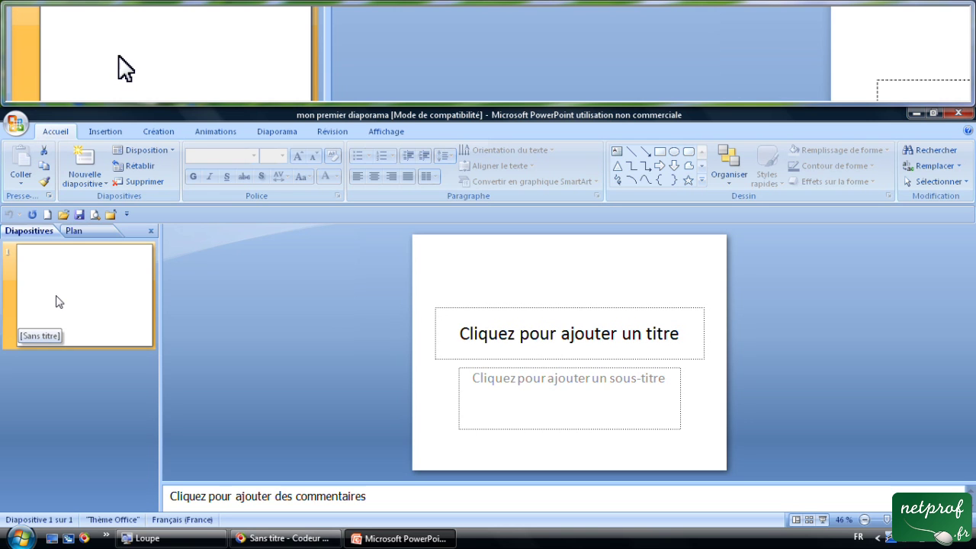
Step: Delete the lone title slide from the thumbnail pane
right_click(57, 297)
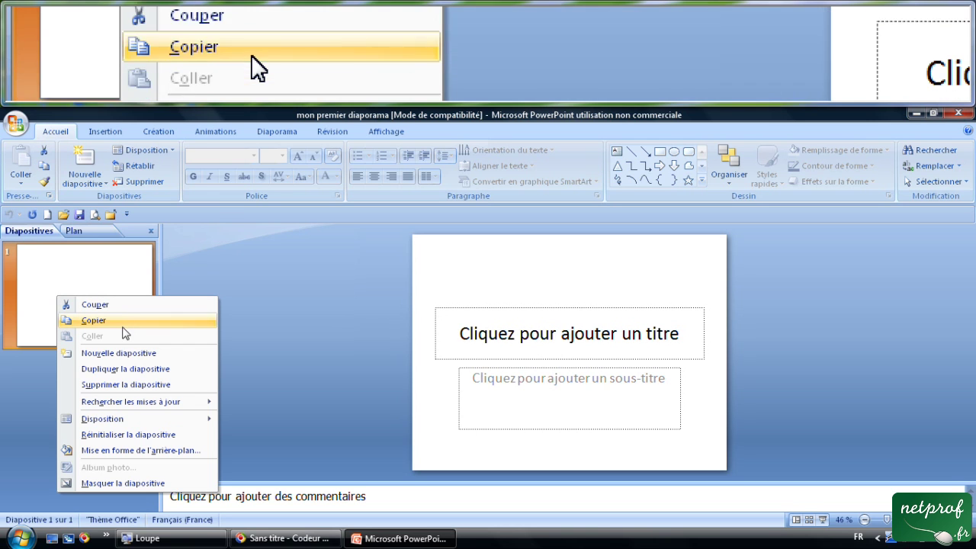
click(137, 386)
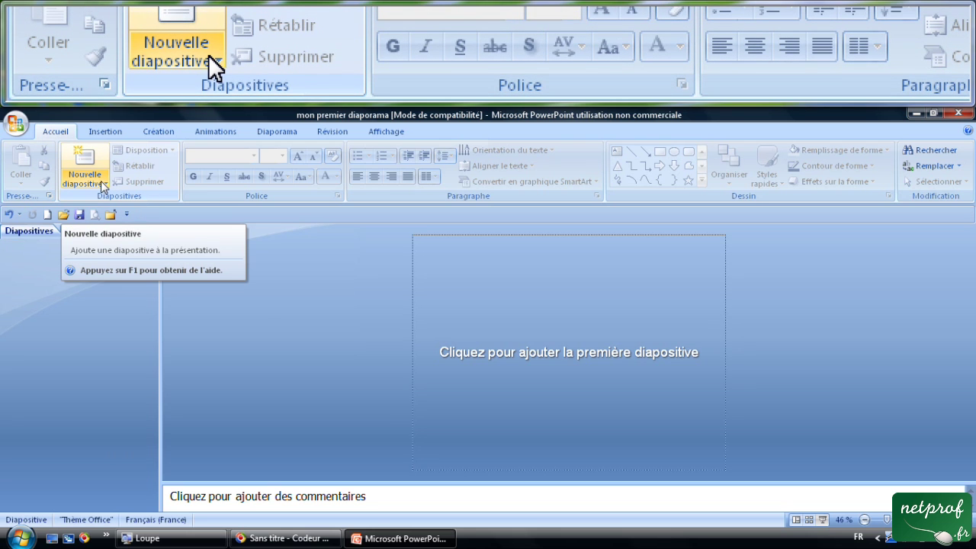
Step: Insert a new slide using the Vide (blank) layout
click(109, 185)
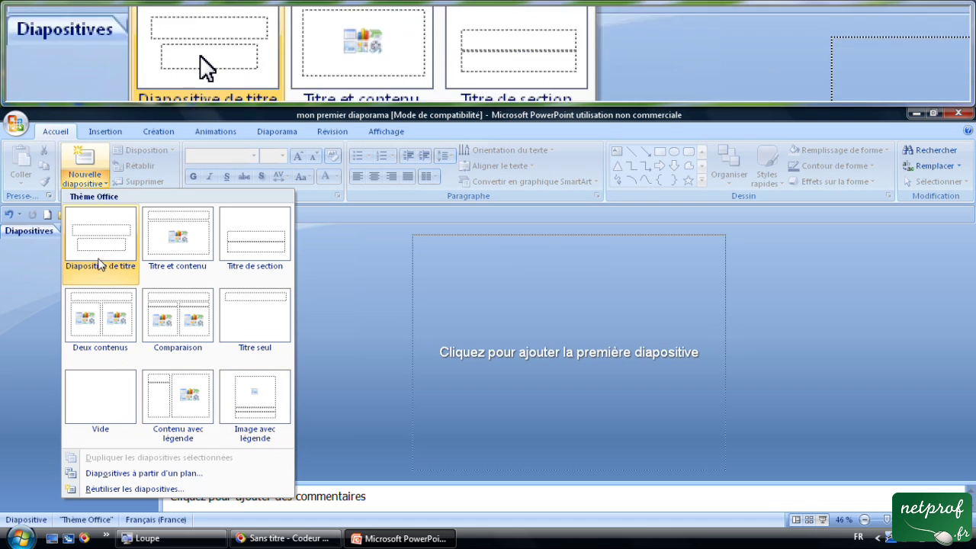
click(120, 398)
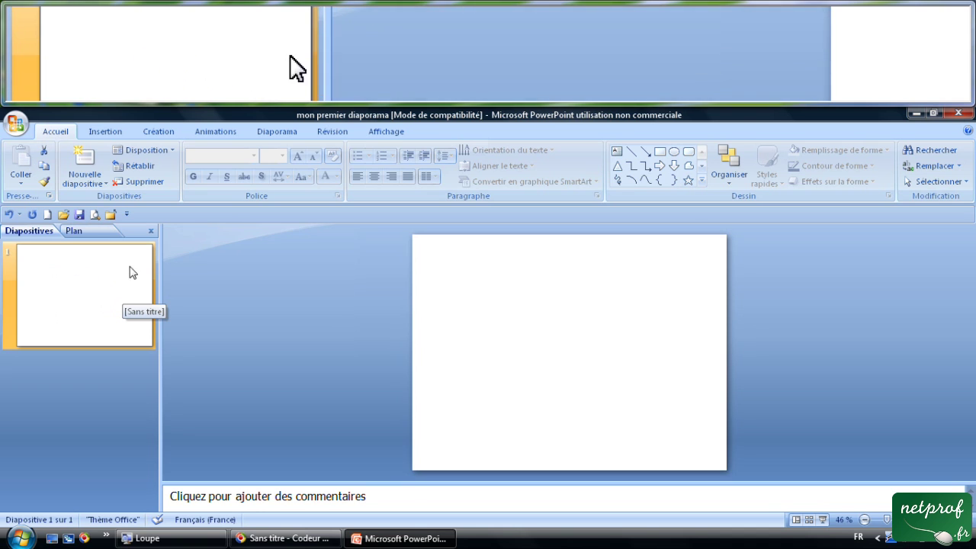
Step: Add new slides one after another until the presentation holds six blank slides
right_click(102, 294)
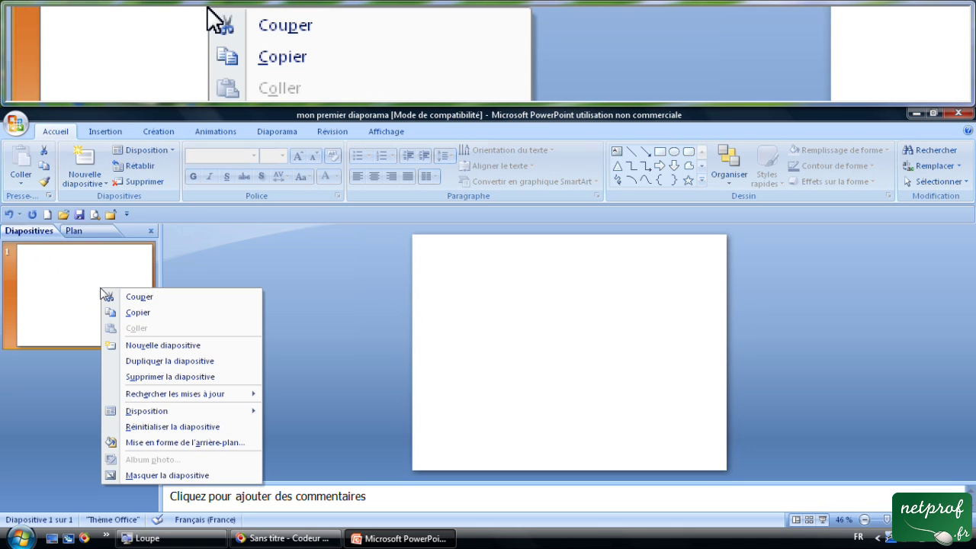
click(185, 346)
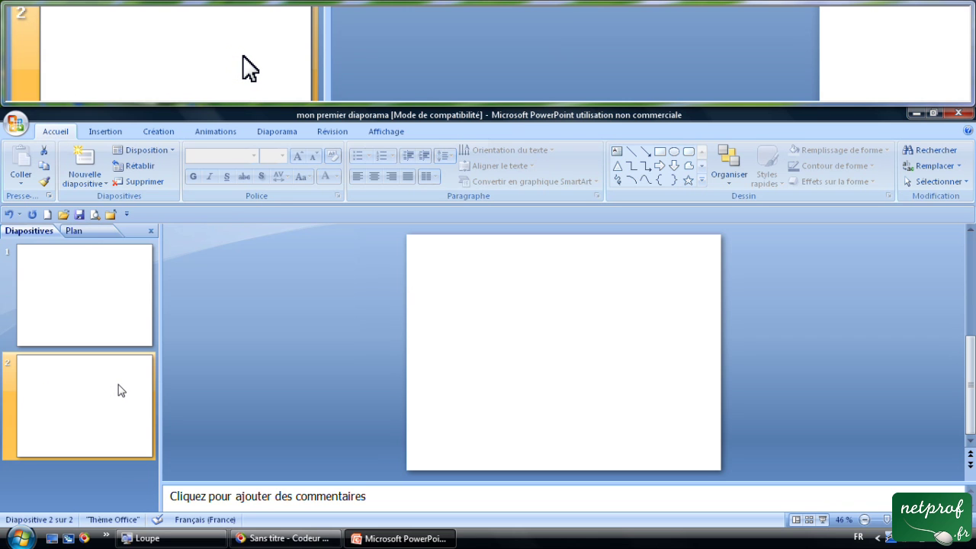
right_click(118, 390)
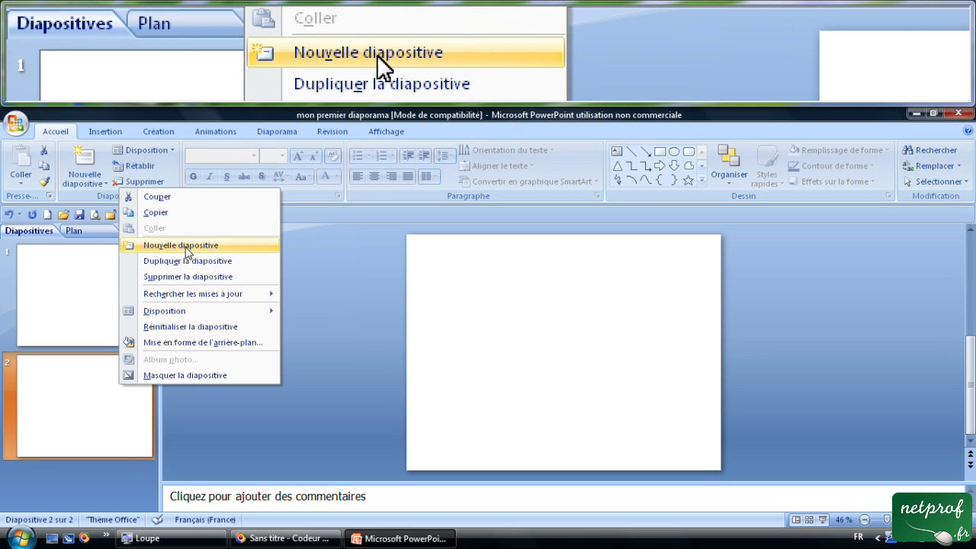
click(186, 245)
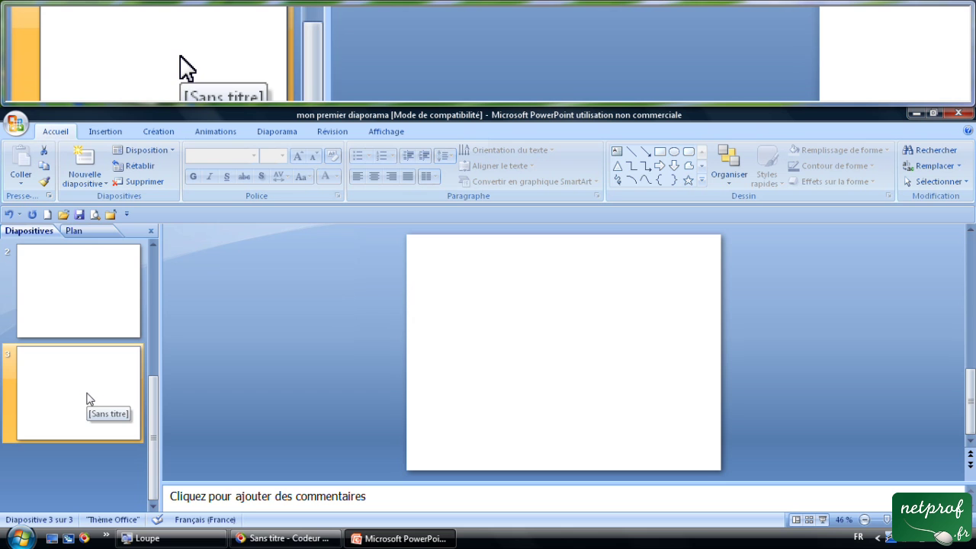
right_click(90, 399)
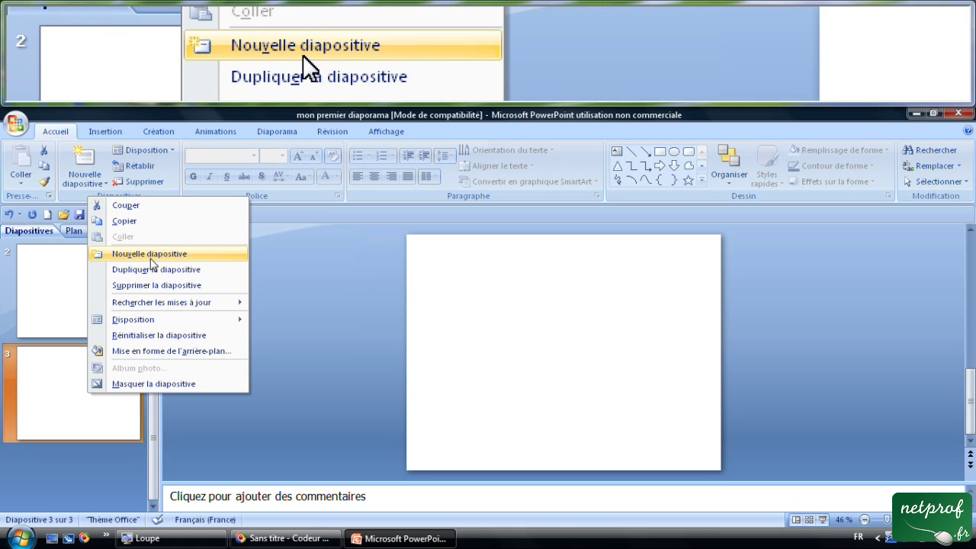
click(153, 262)
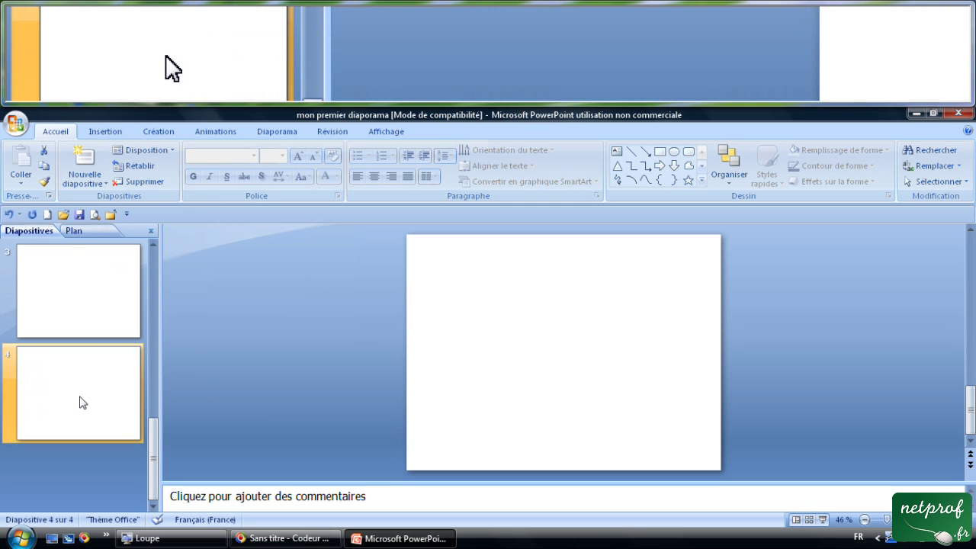
right_click(74, 377)
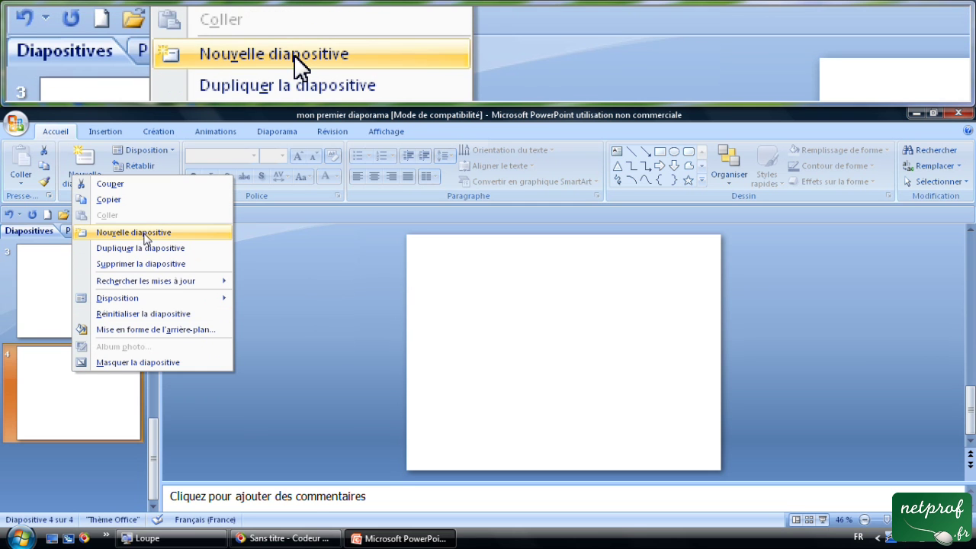
click(143, 231)
right_click(98, 399)
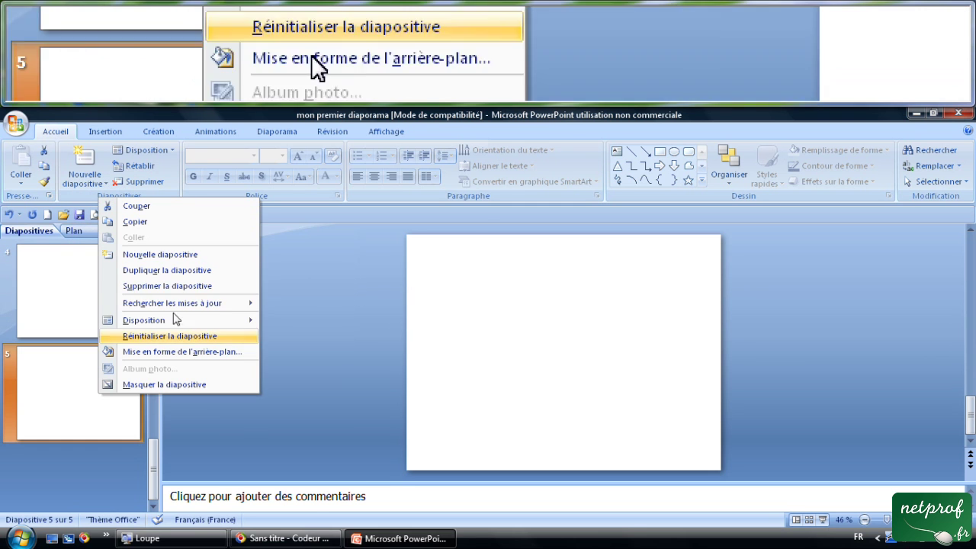
click(175, 254)
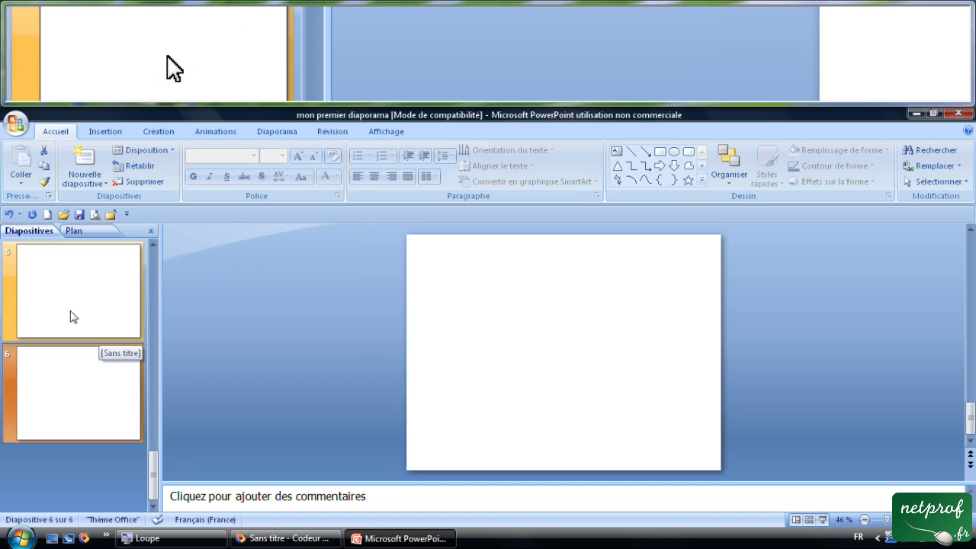
Step: Delete the sixth slide to get back to five blank slides
click(76, 264)
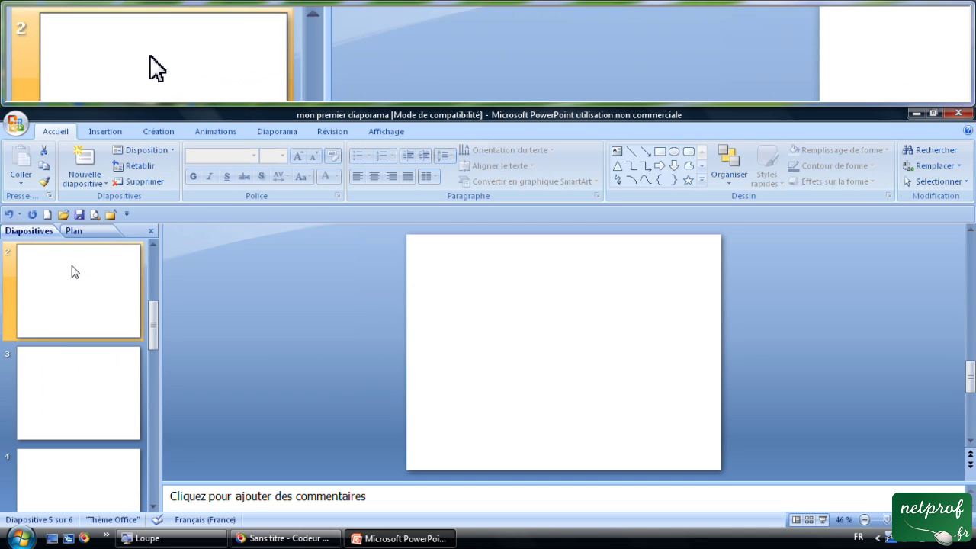
scroll(76, 279, up, 3)
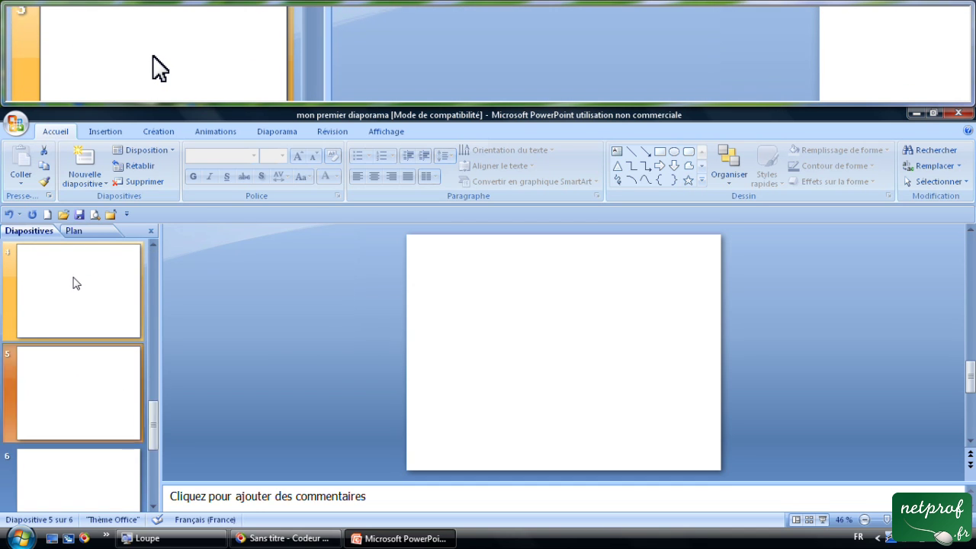
scroll(75, 283, down, 1)
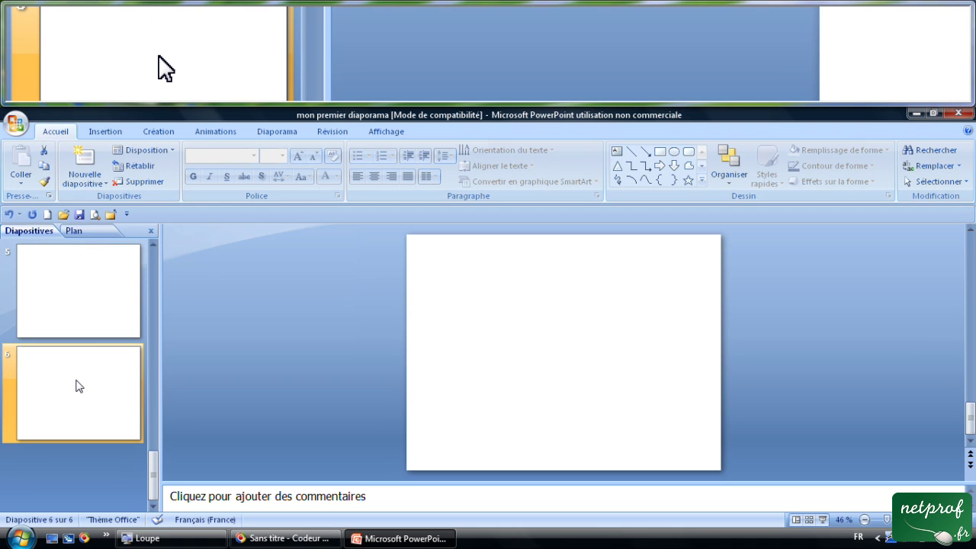
right_click(75, 382)
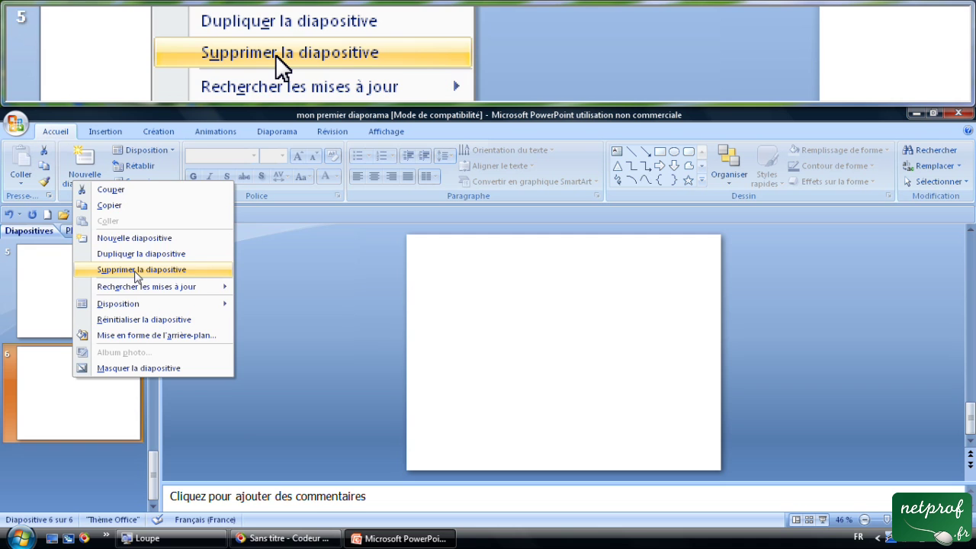
click(138, 271)
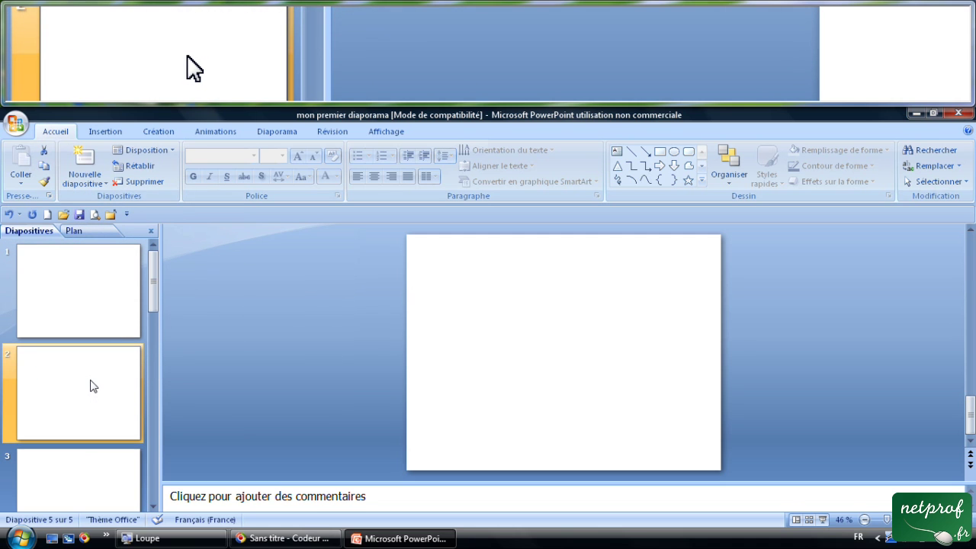
Step: Delete slides 2 and 4 from the thumbnail pane
right_click(88, 395)
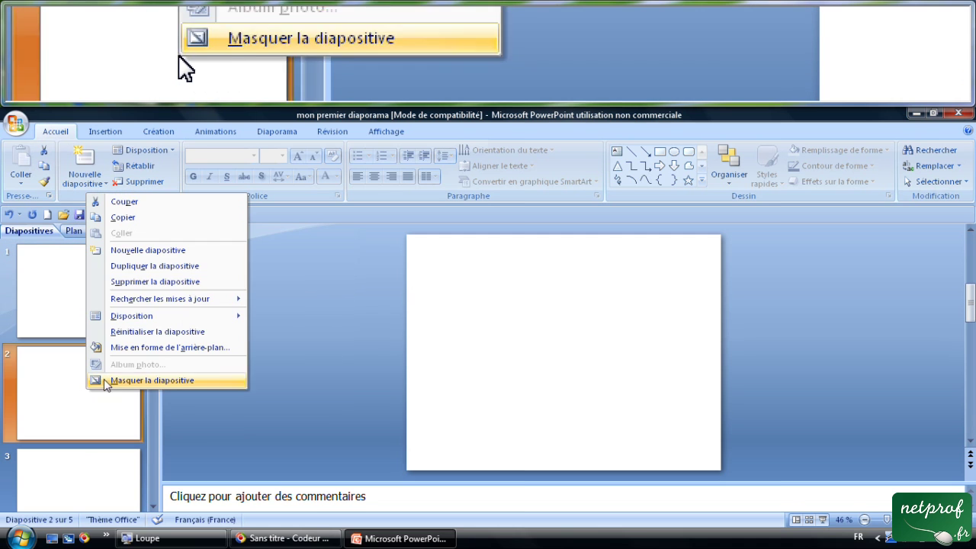
click(155, 282)
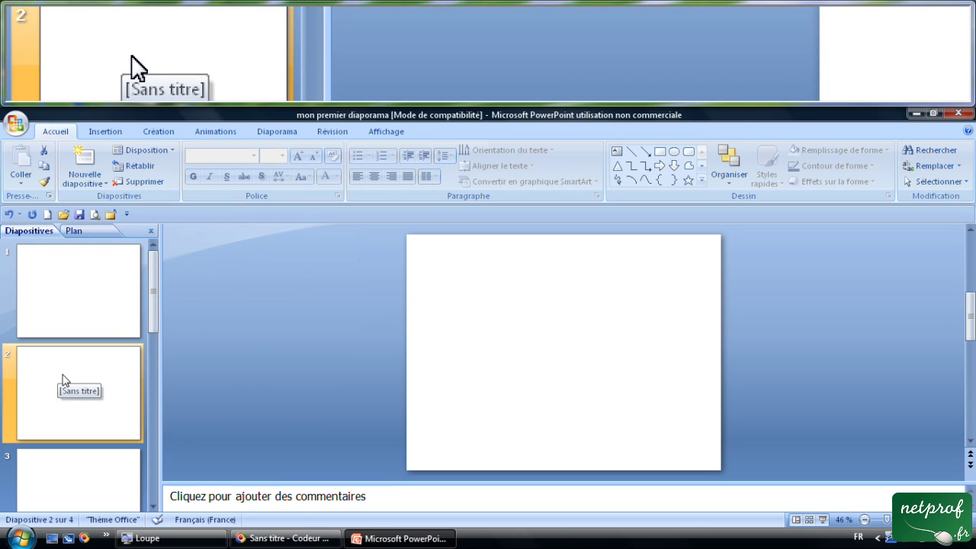
scroll(65, 383, down, 3)
click(69, 405)
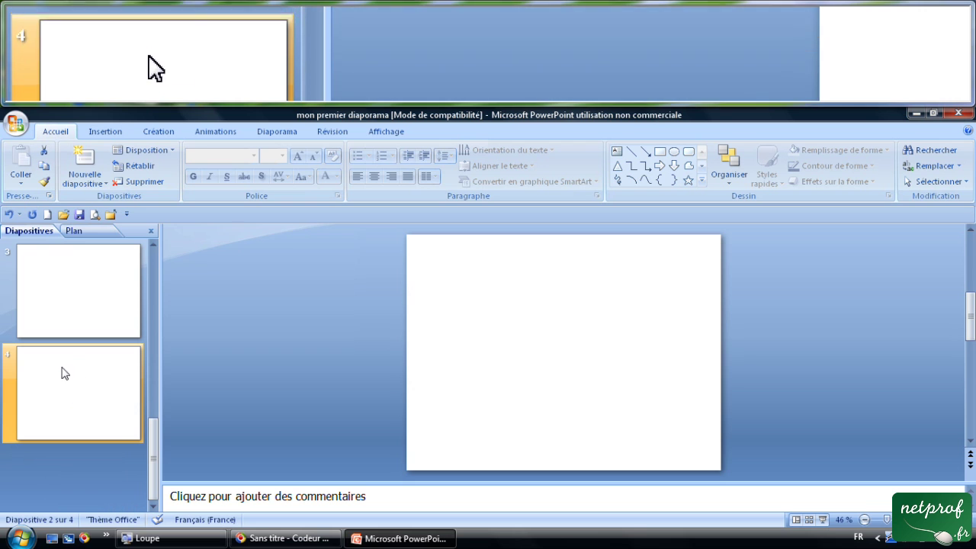
right_click(88, 386)
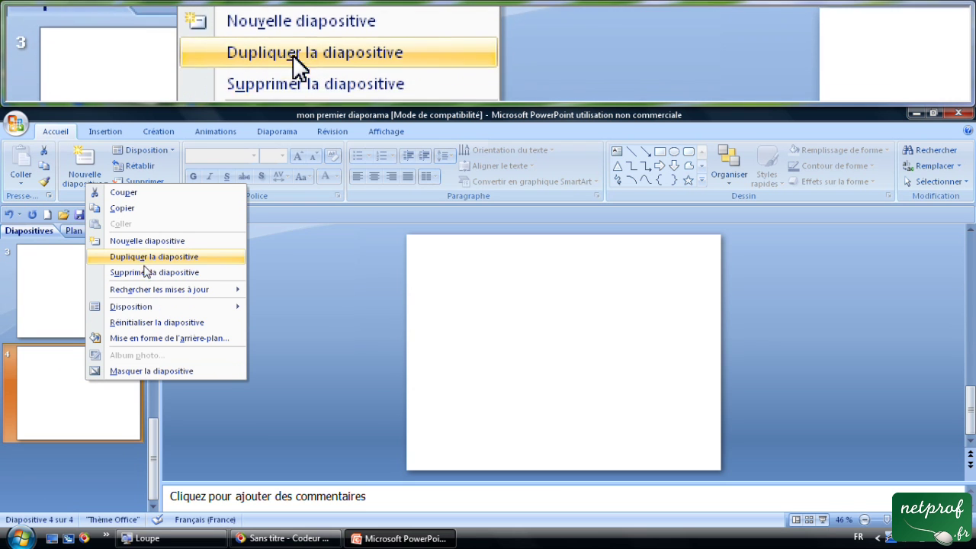
click(143, 272)
scroll(98, 296, up, 2)
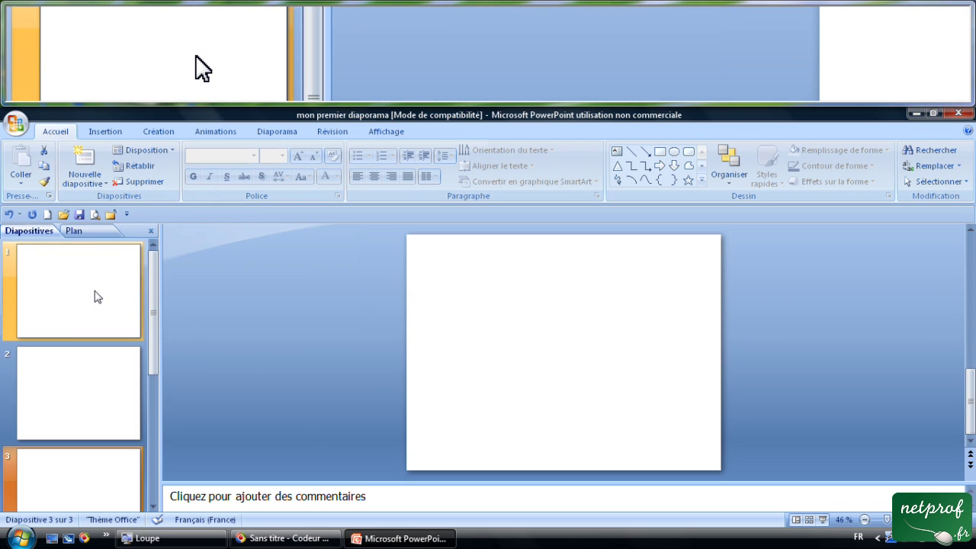
scroll(97, 300, down, 1)
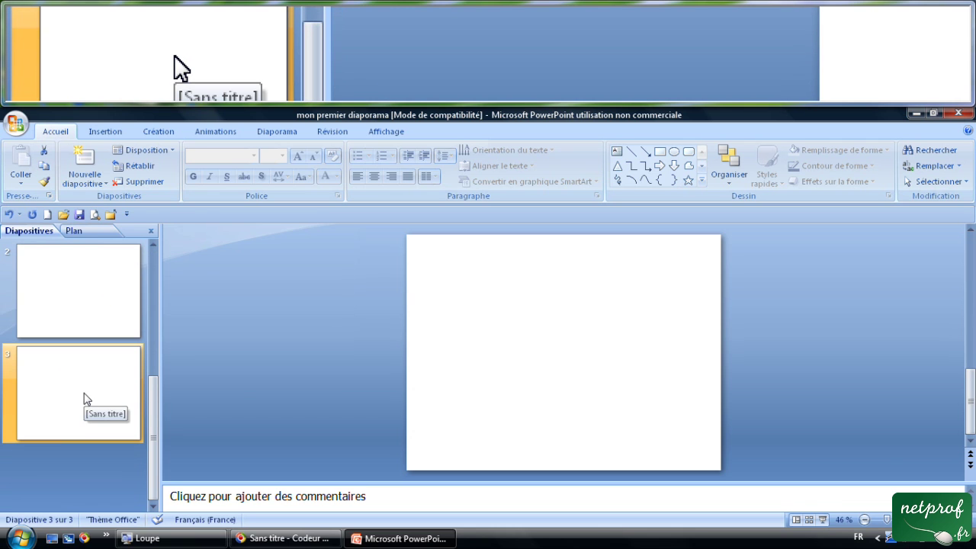
Step: Add two new blank slides after slides 3 and 4, restoring five slides
right_click(84, 397)
click(136, 252)
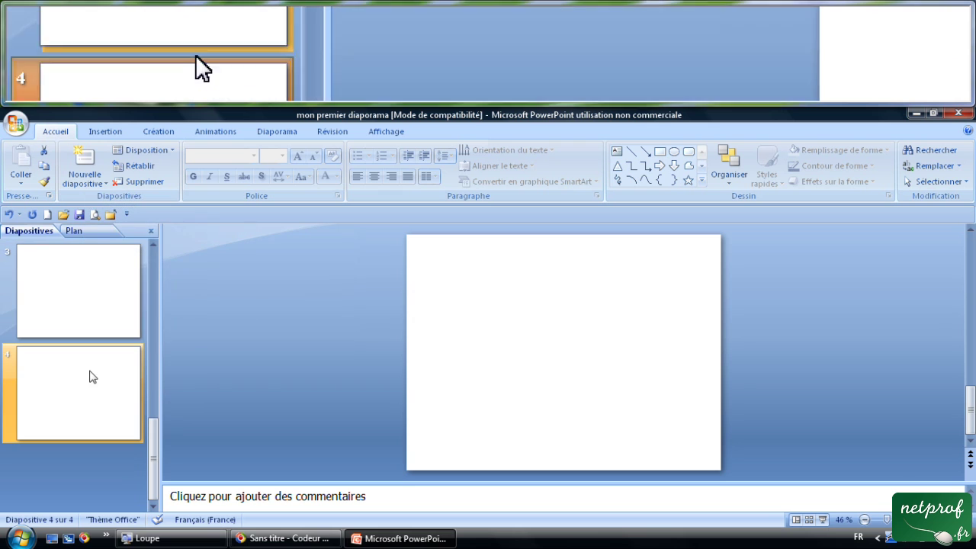
right_click(92, 377)
click(155, 241)
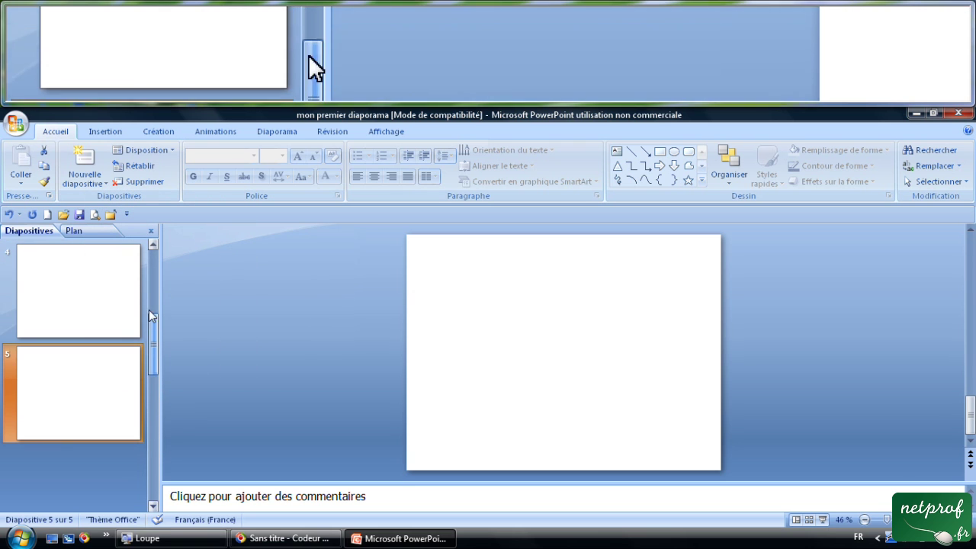
click(152, 253)
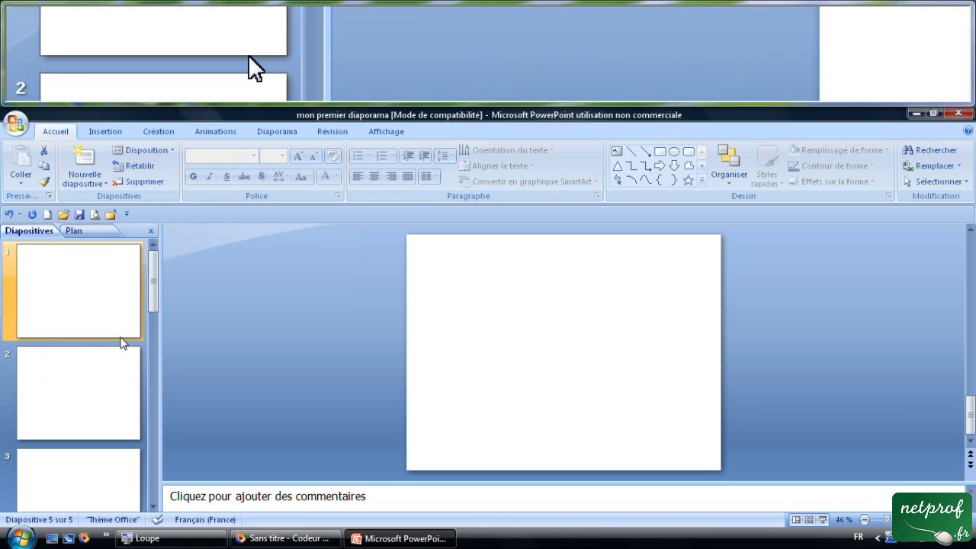
Step: Scroll through the slide thumbnails and bring slide 1 back into the editing area
scroll(120, 342, down, 3)
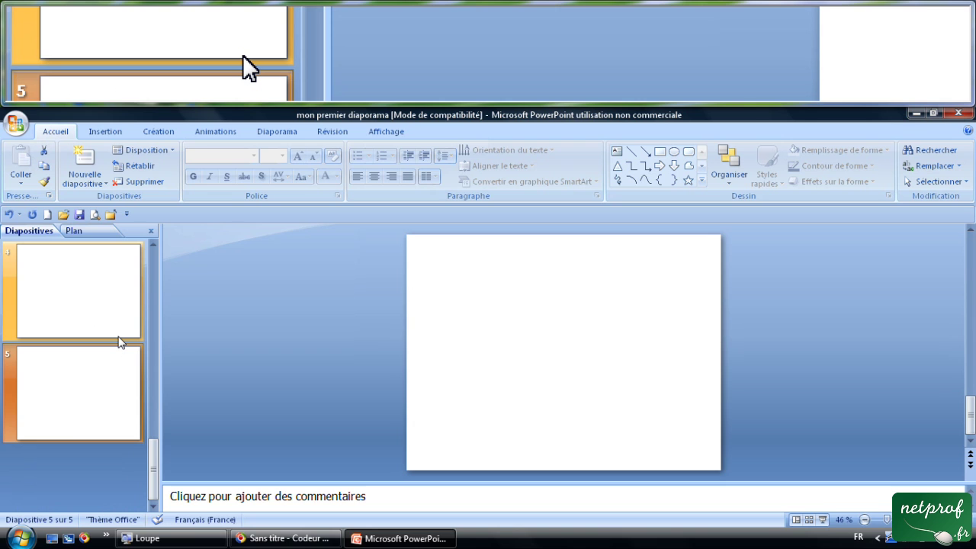
scroll(120, 342, up, 1)
scroll(120, 342, up, 1)
scroll(119, 342, down, 2)
scroll(120, 342, up, 1)
scroll(131, 322, up, 3)
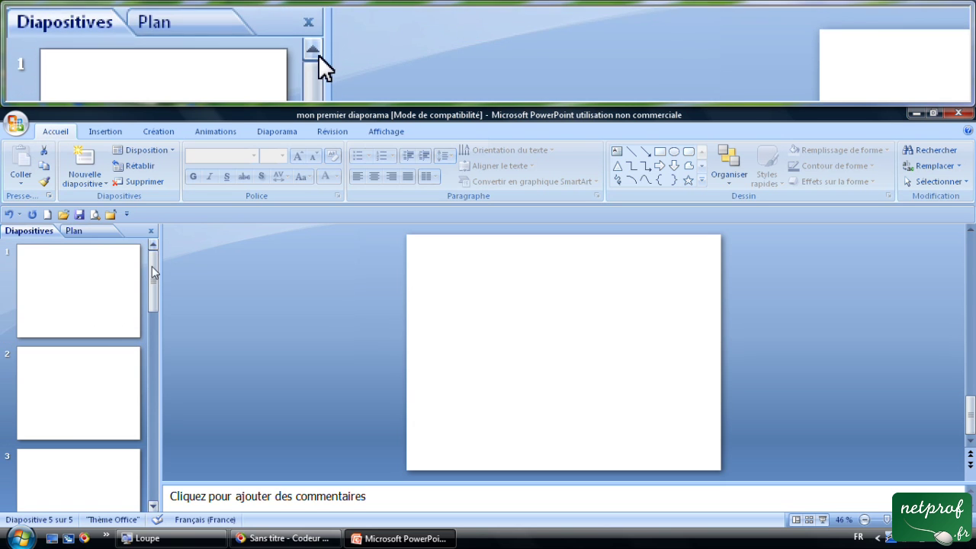
click(155, 507)
click(155, 507)
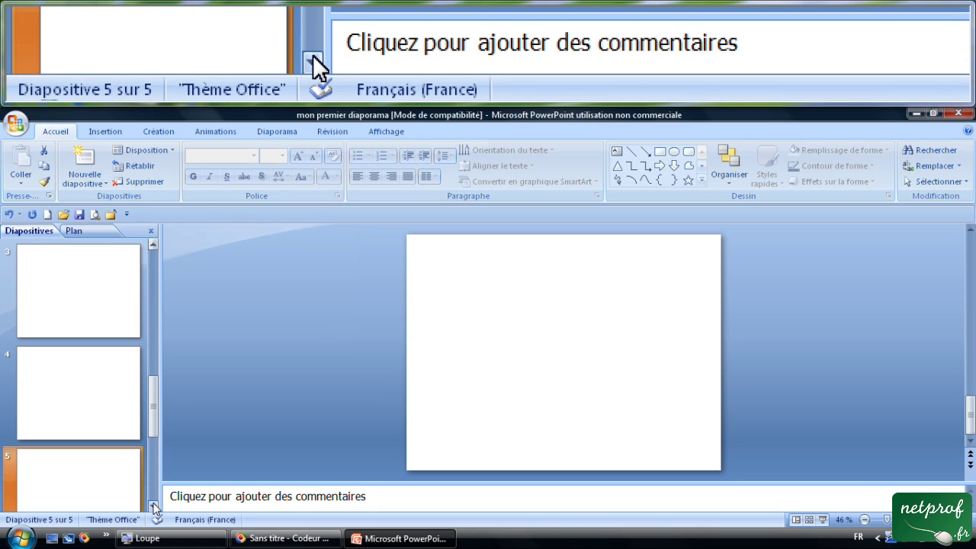
click(155, 507)
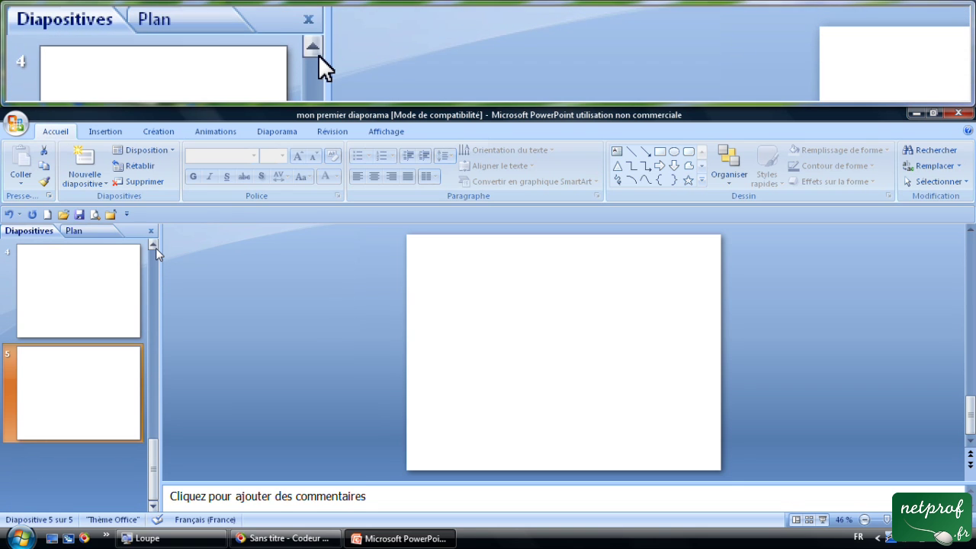
click(155, 248)
click(155, 248)
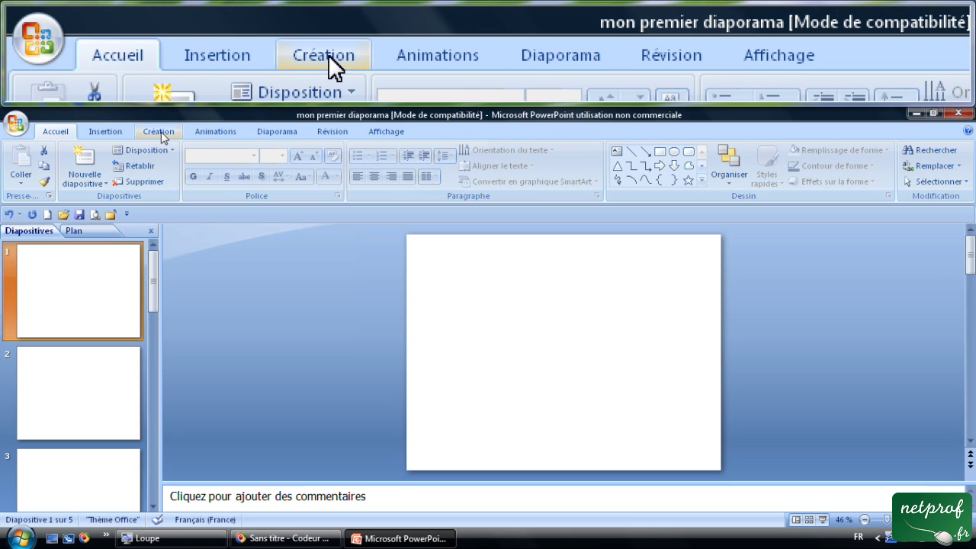
Step: On the Création tab, try Portrait slide orientation, then set it back to Paysage
click(159, 132)
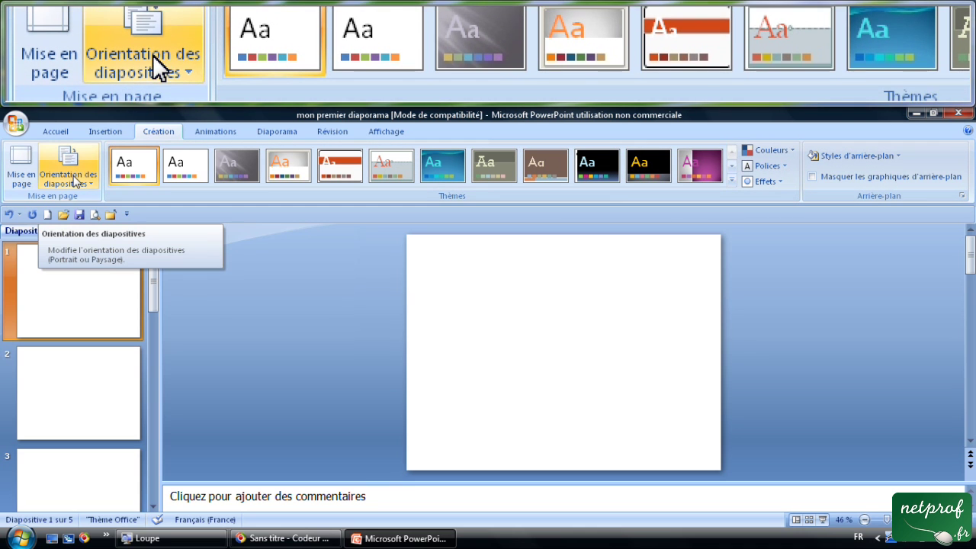
click(77, 183)
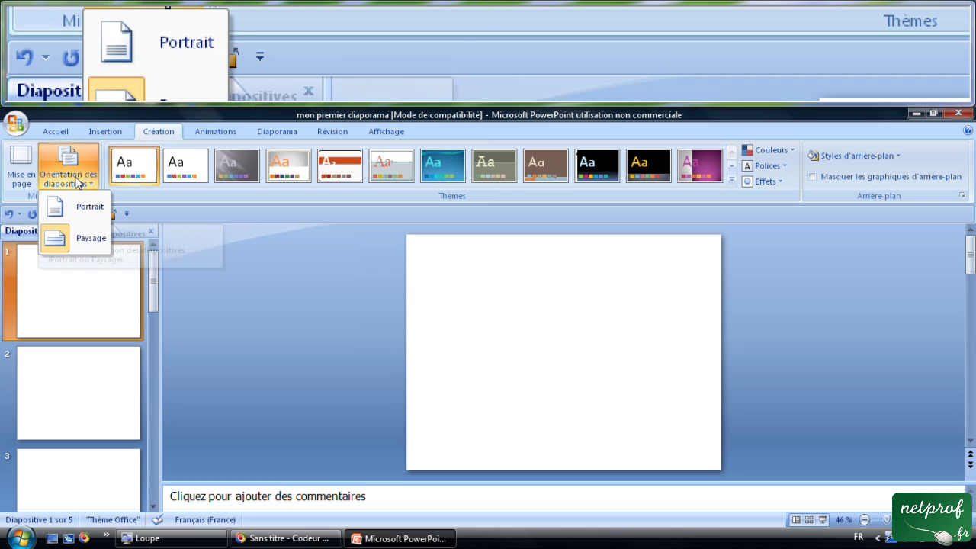
click(81, 207)
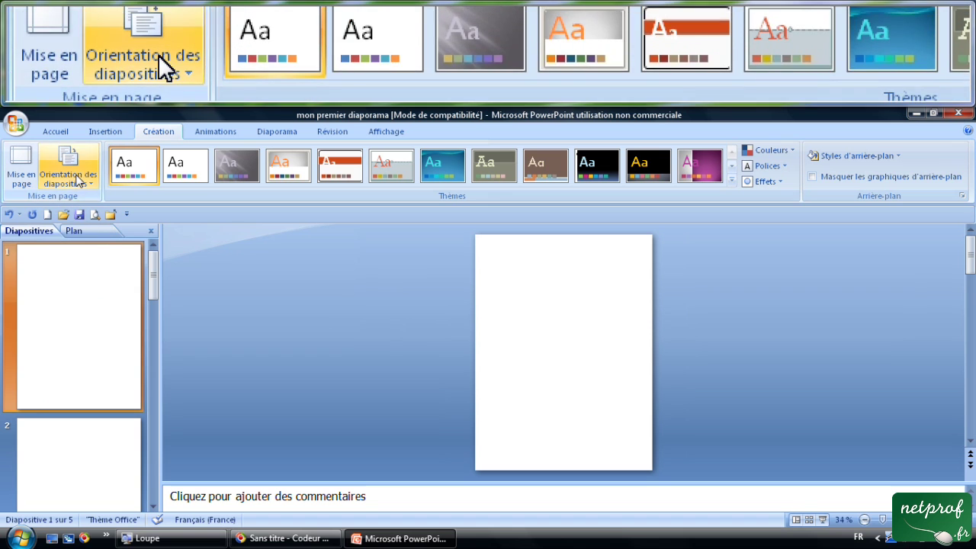
click(79, 178)
click(90, 239)
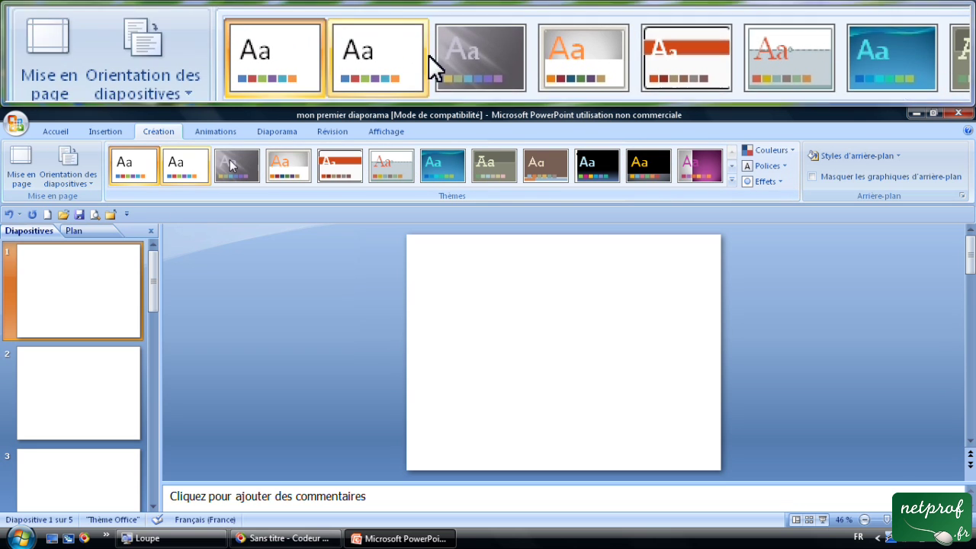
Step: Try the Fonderie theme, then apply the Débit theme to all five slides
click(730, 183)
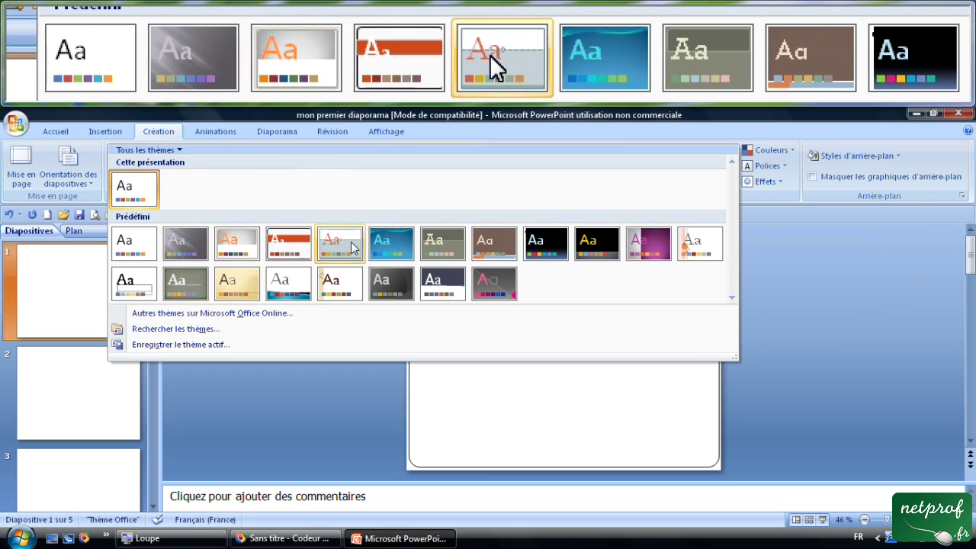
click(437, 251)
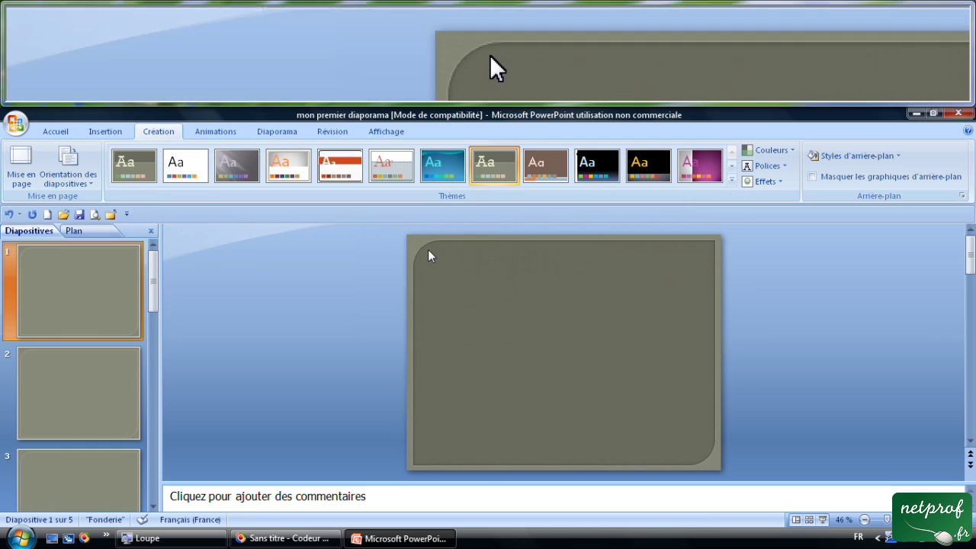
scroll(114, 358, down, 3)
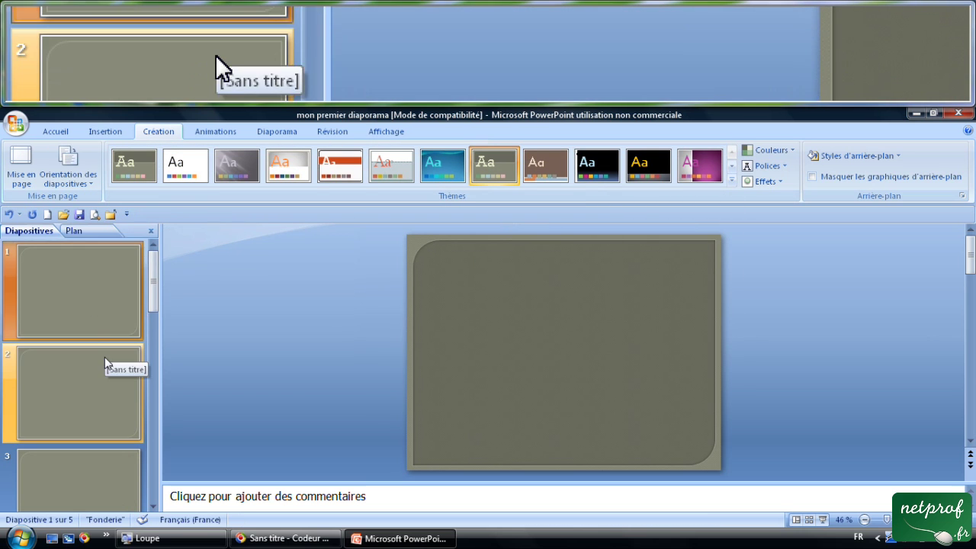
scroll(105, 378, up, 3)
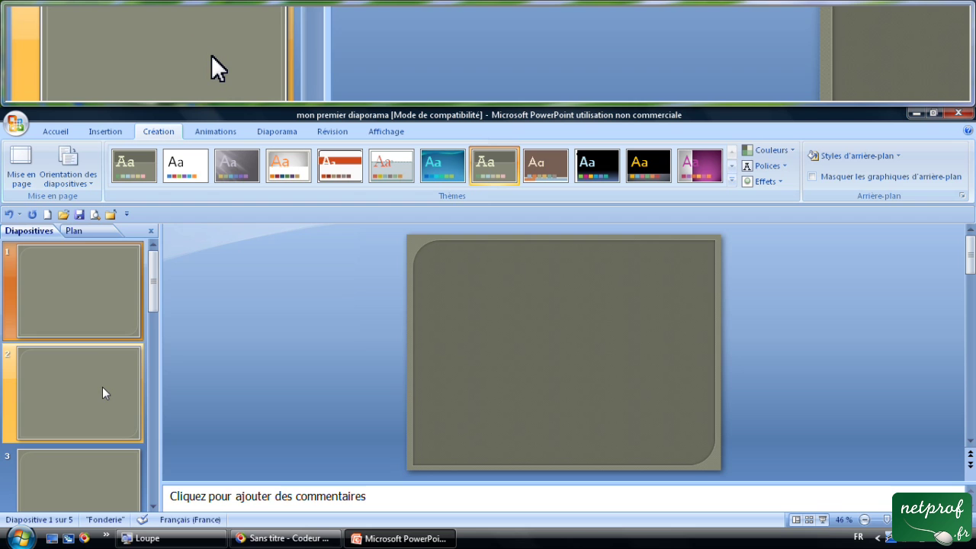
click(96, 482)
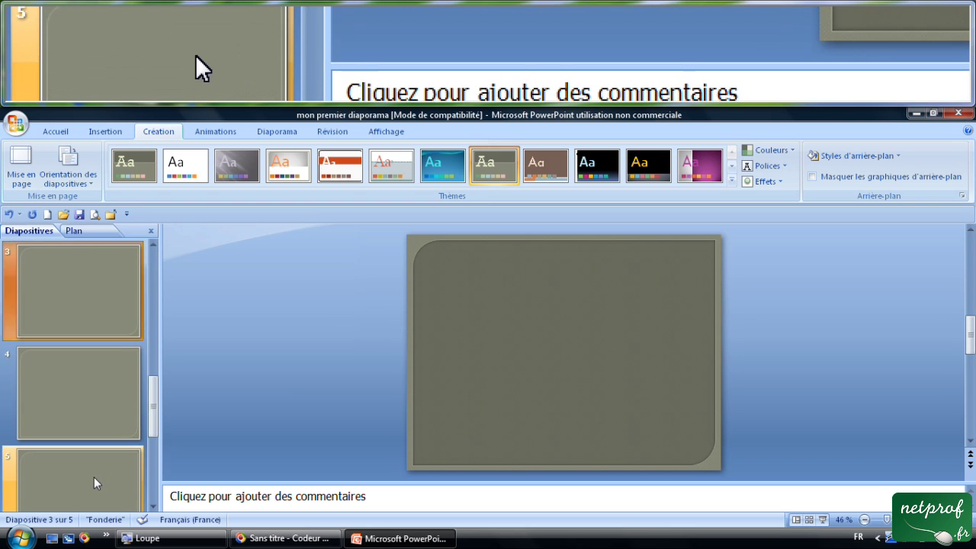
click(84, 288)
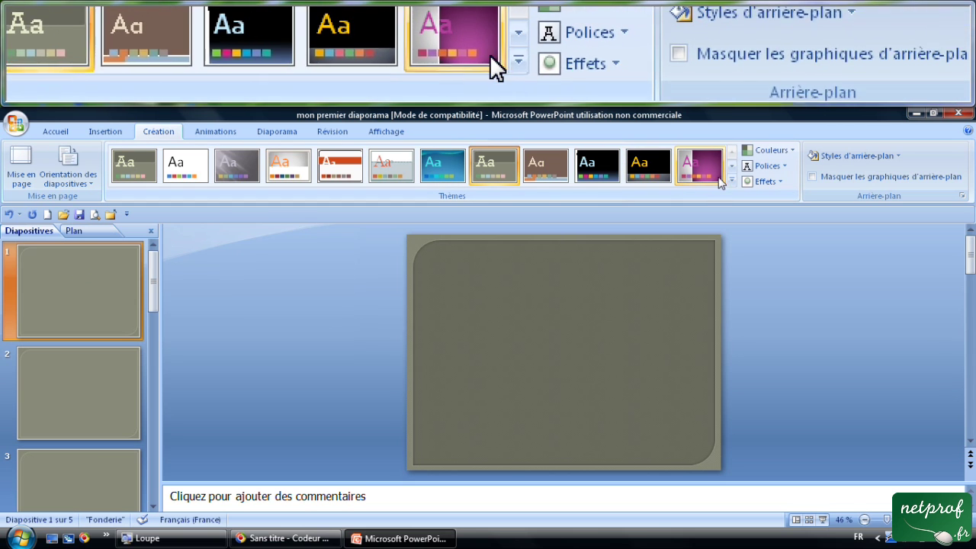
click(732, 182)
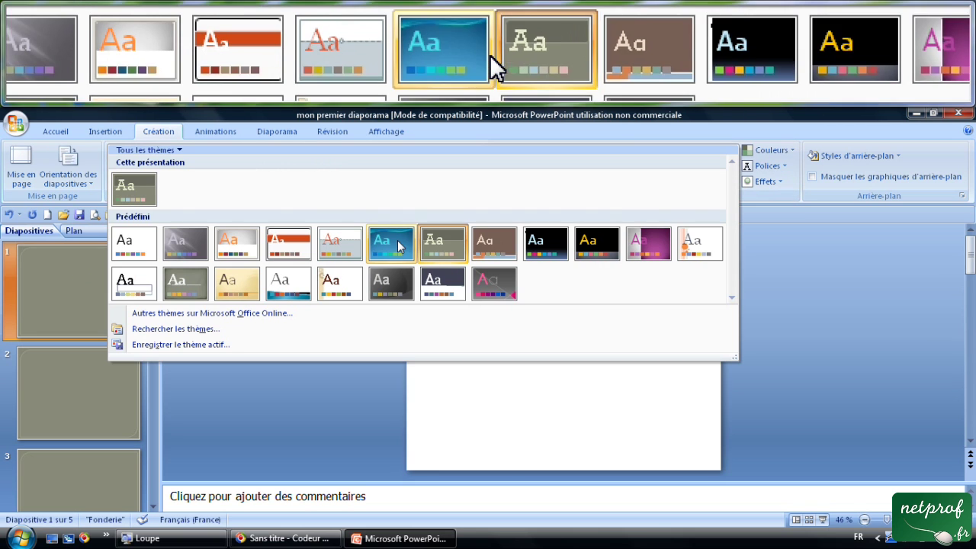
click(395, 246)
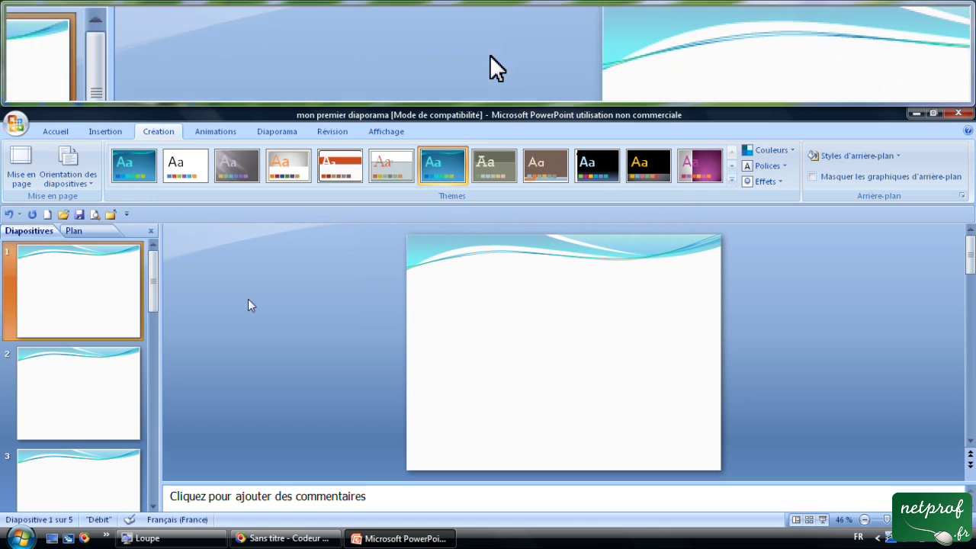
Step: Replace the Débit theme with Opulent on all five slides, adding a purple right-hand band
scroll(93, 313, down, 3)
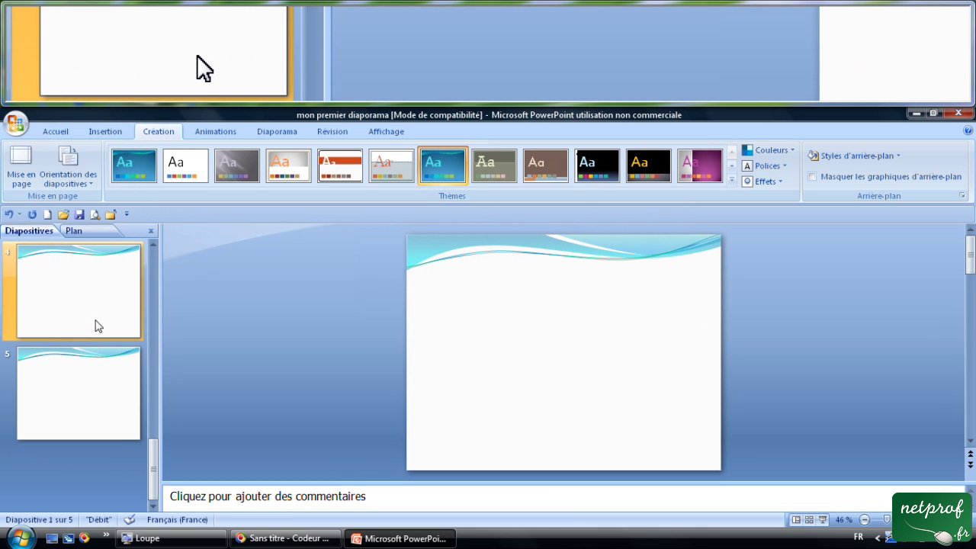
scroll(98, 326, up, 3)
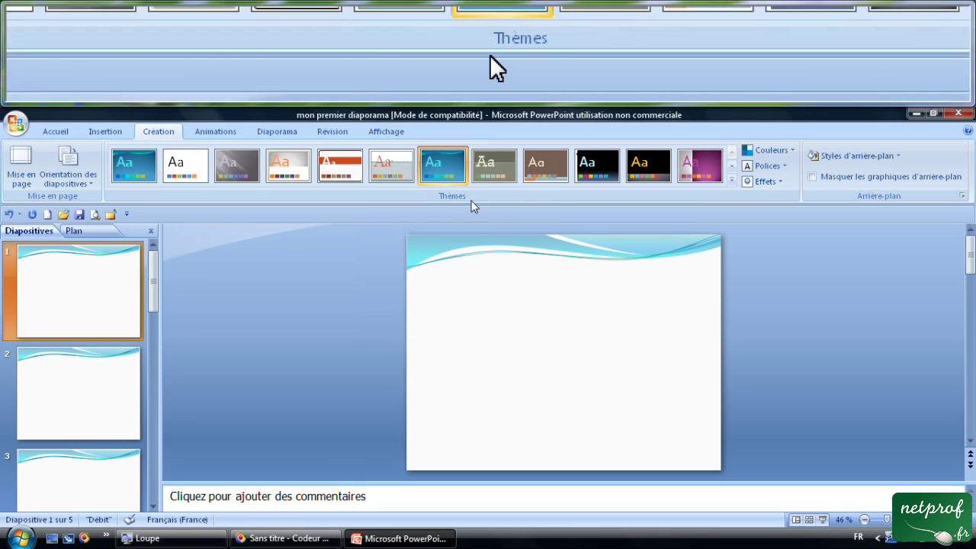
click(709, 174)
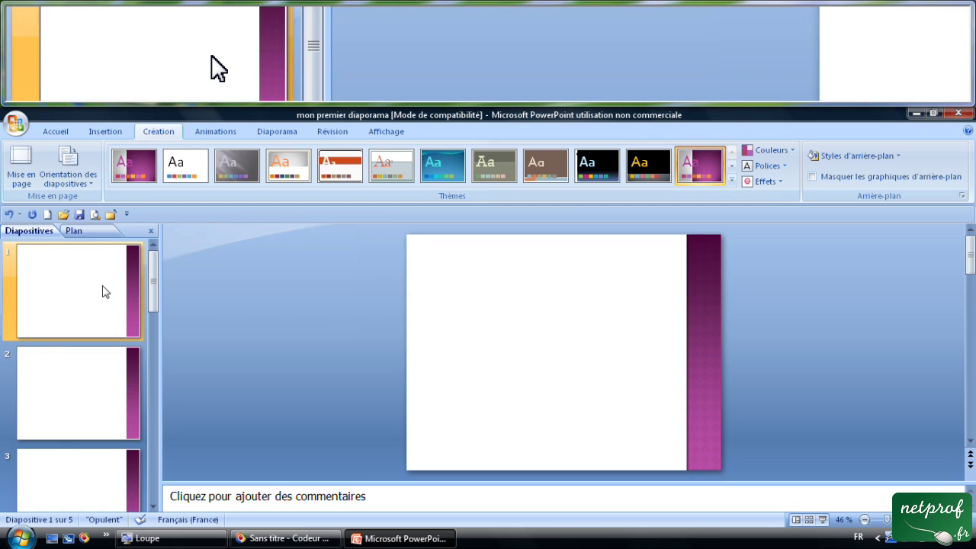
scroll(106, 299, up, 1)
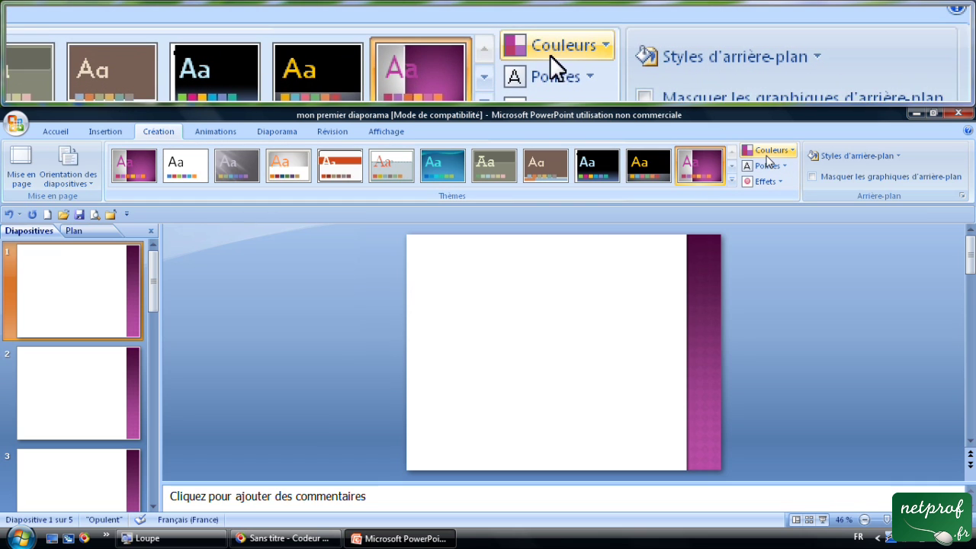
Step: Try the Fonderie colours, then settle on the Office scheme for a navy band, and show background styles
click(775, 155)
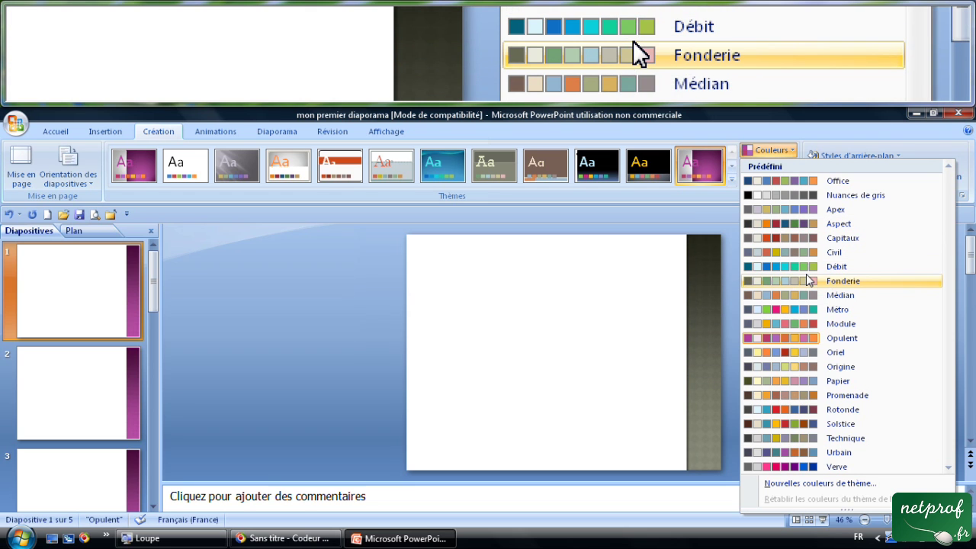
click(806, 273)
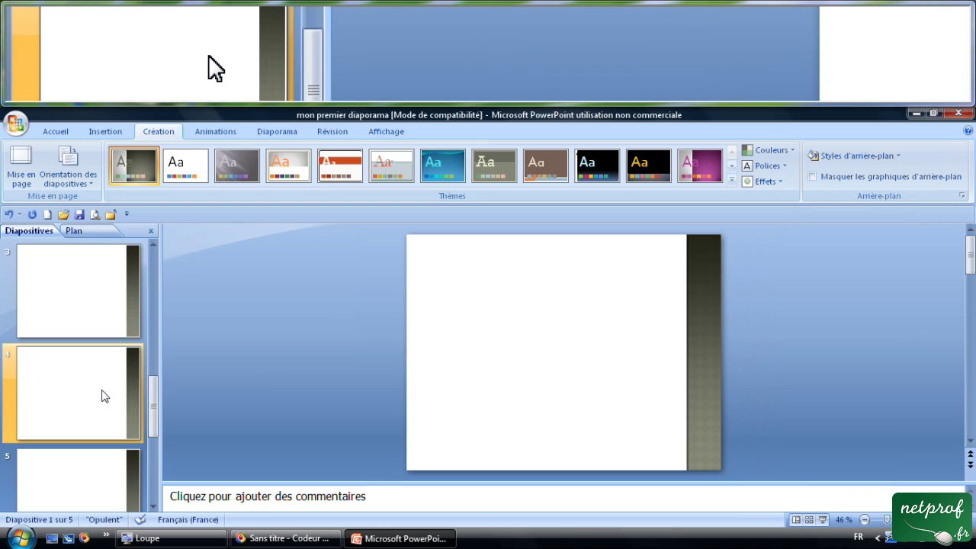
scroll(105, 396, up, 3)
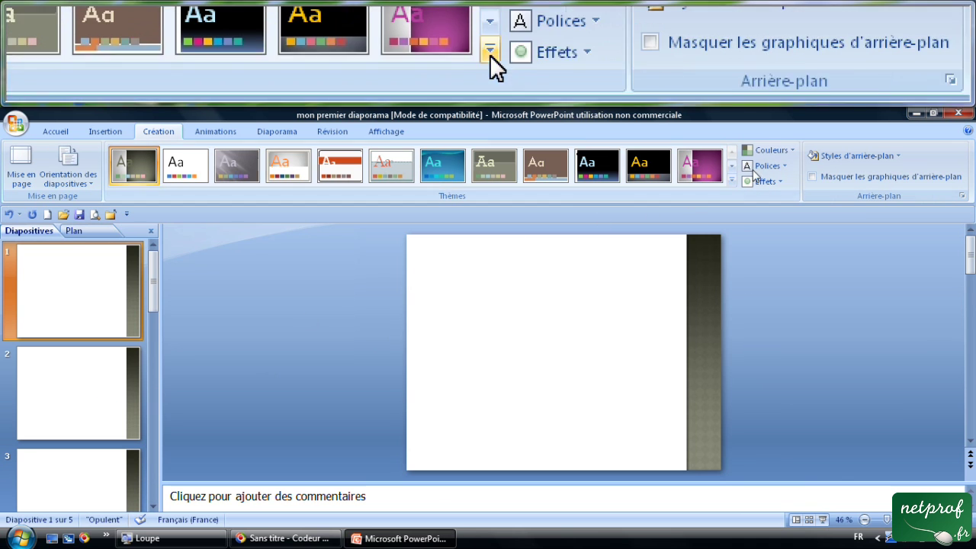
click(779, 153)
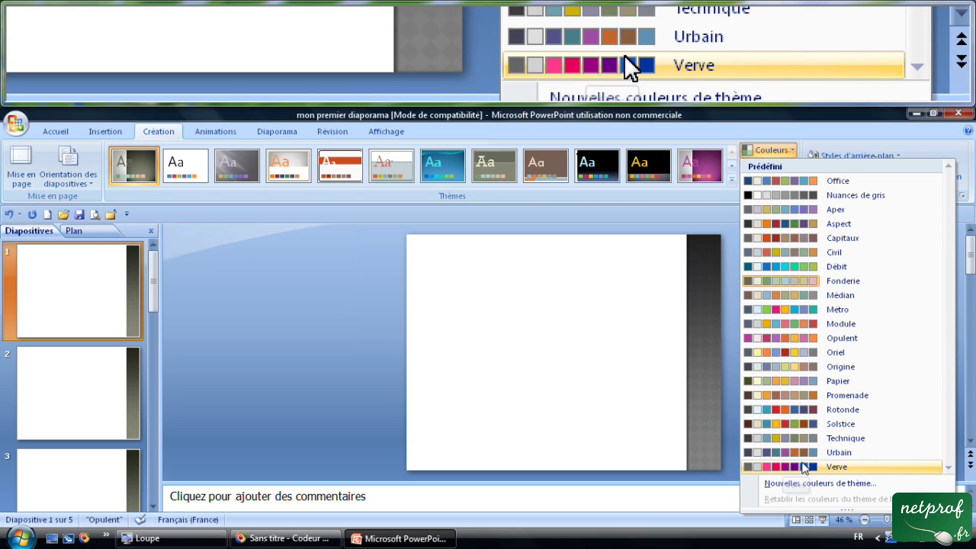
click(813, 183)
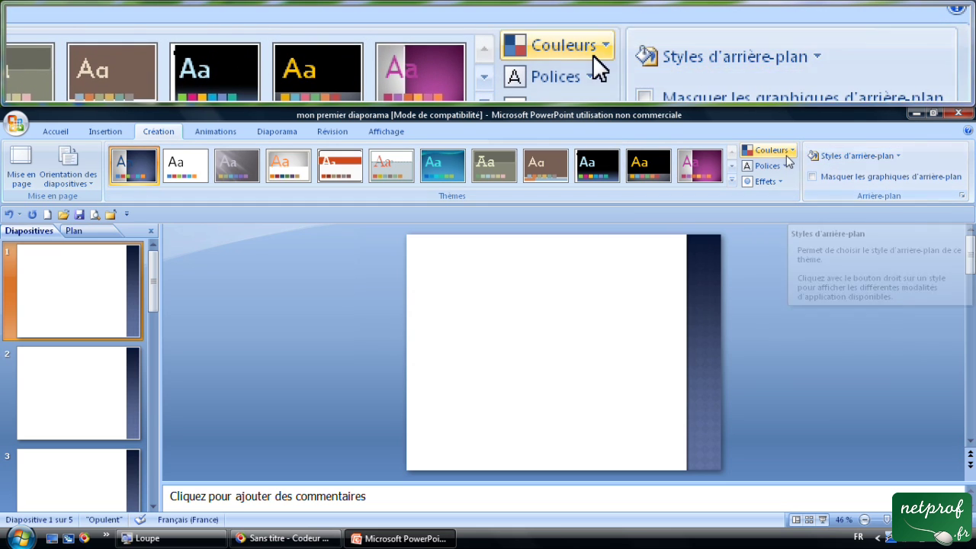
click(888, 157)
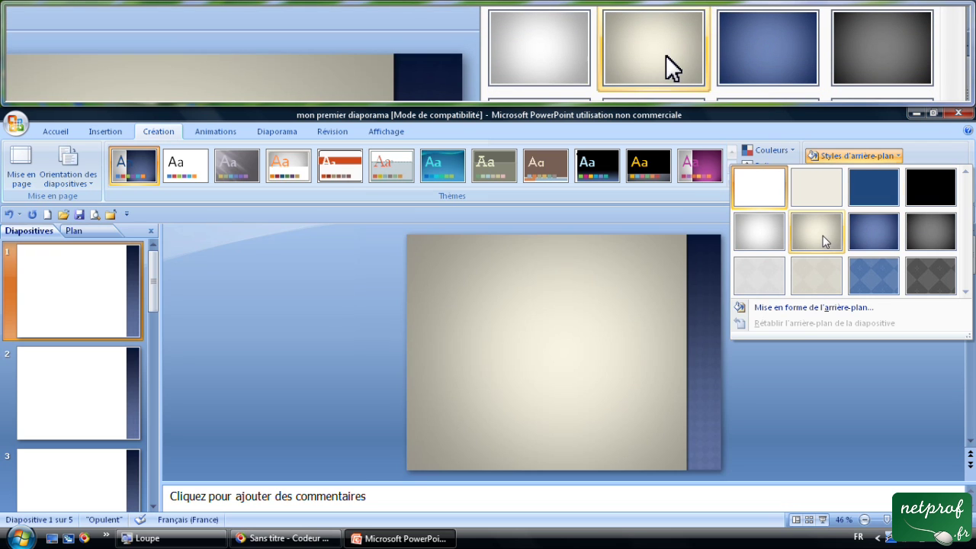
Step: Give all slides the blue gradient background style
click(869, 236)
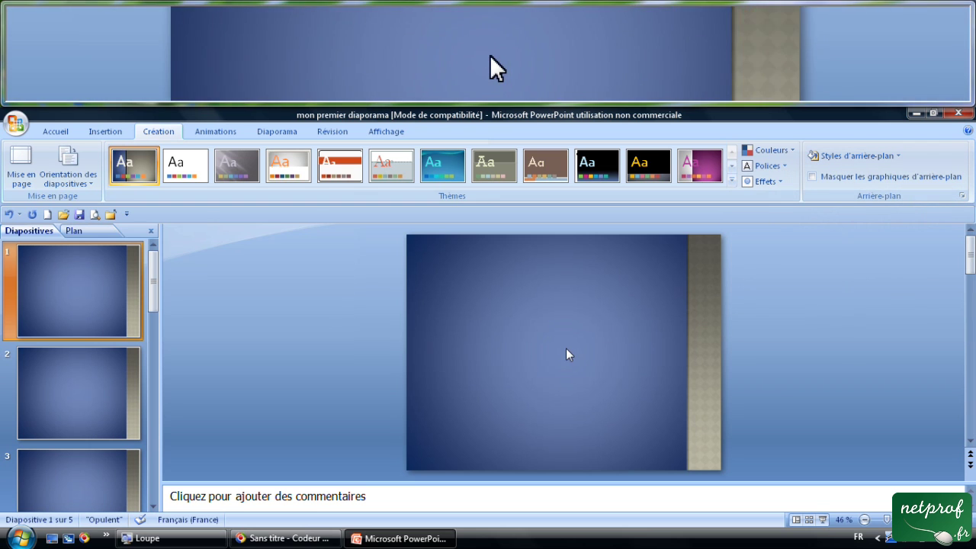
scroll(125, 314, down, 3)
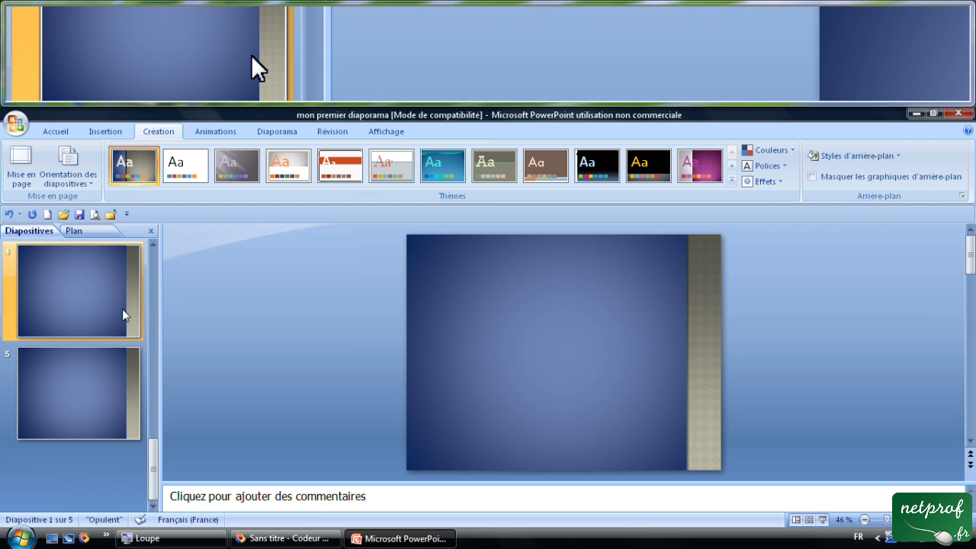
scroll(124, 315, up, 3)
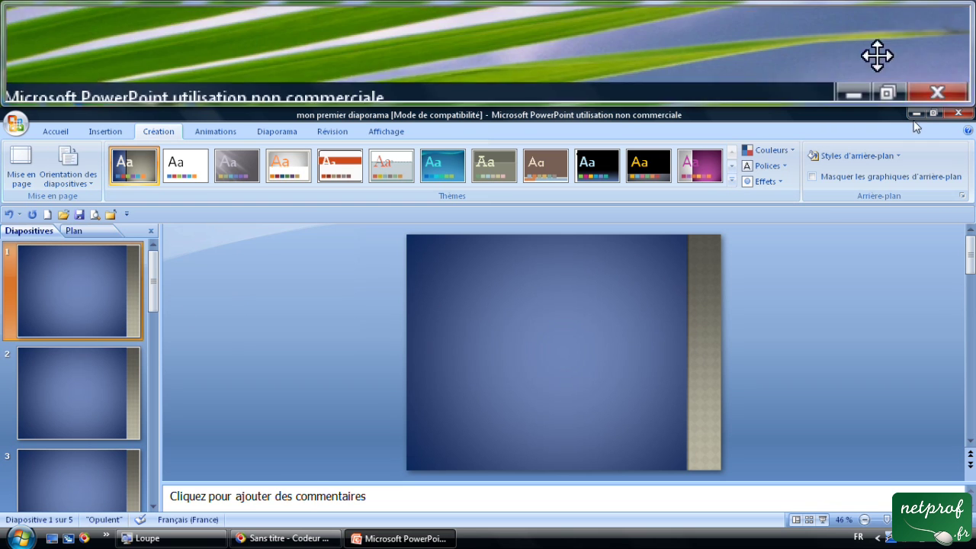
Step: Swap the blue background for the beige radial-gradient style on all five slides
click(871, 157)
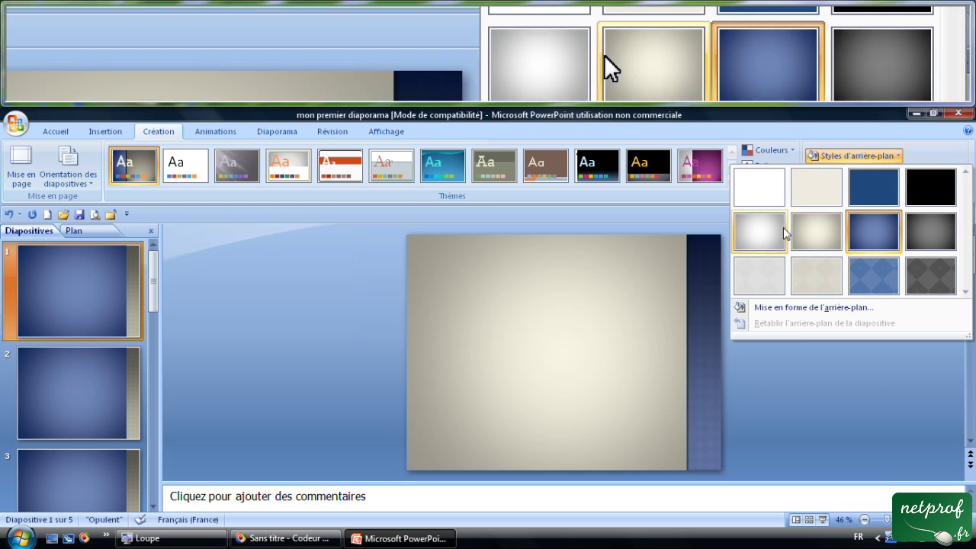
click(843, 155)
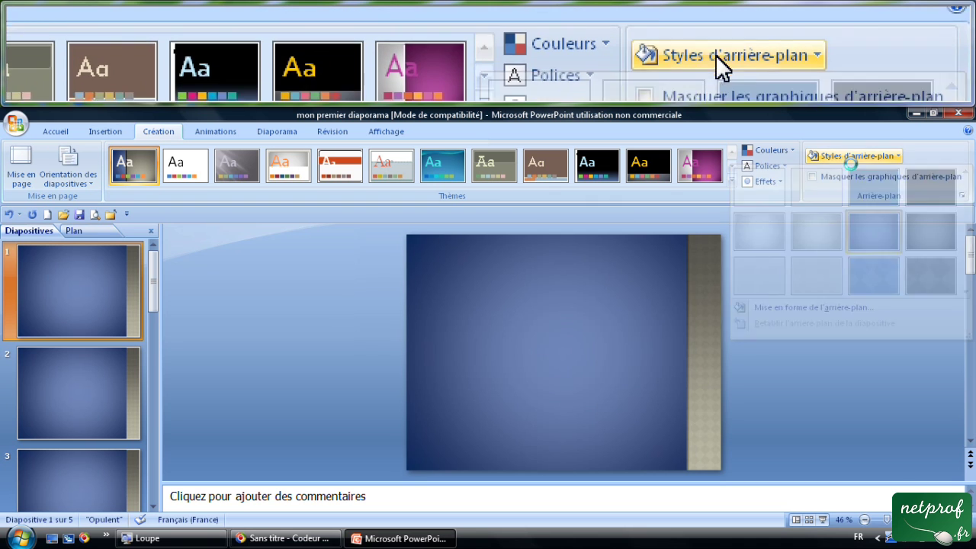
click(847, 156)
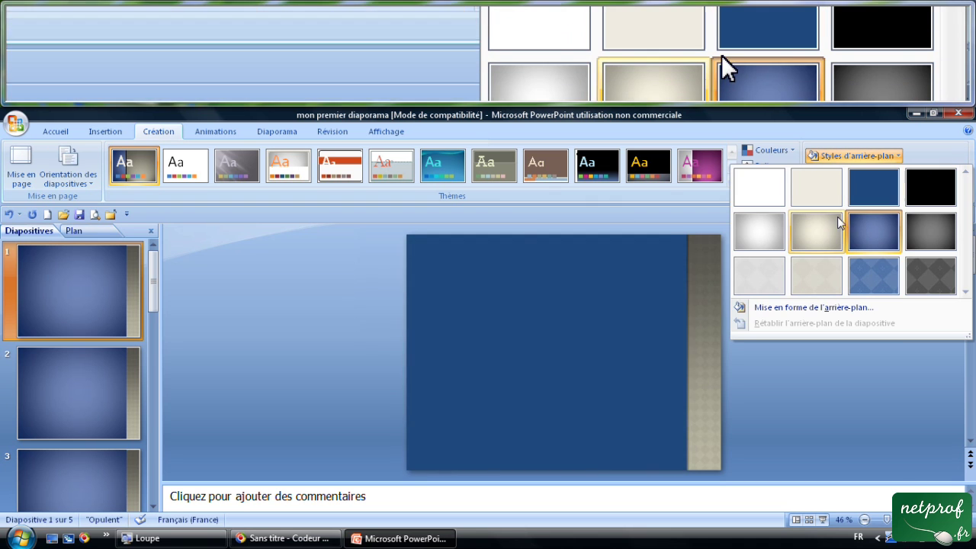
click(815, 233)
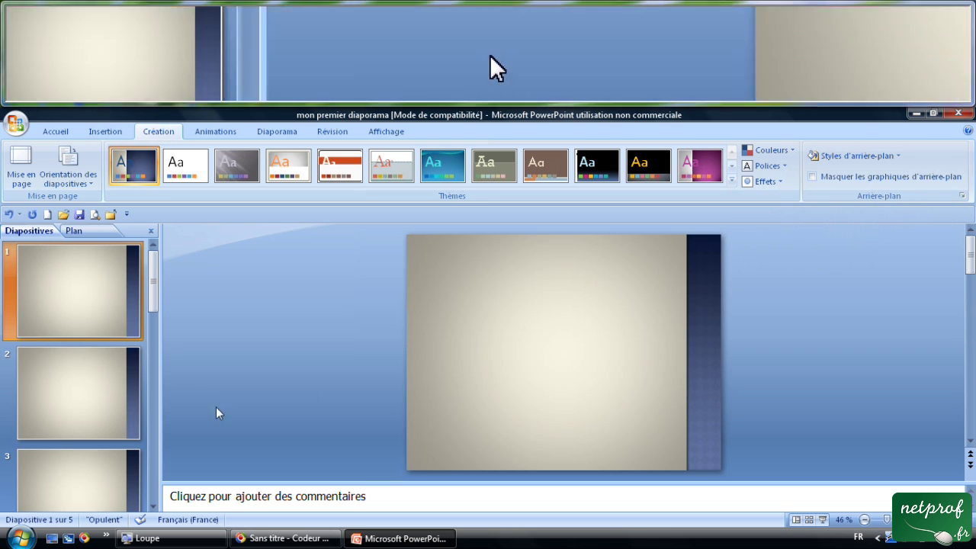
scroll(76, 323, down, 2)
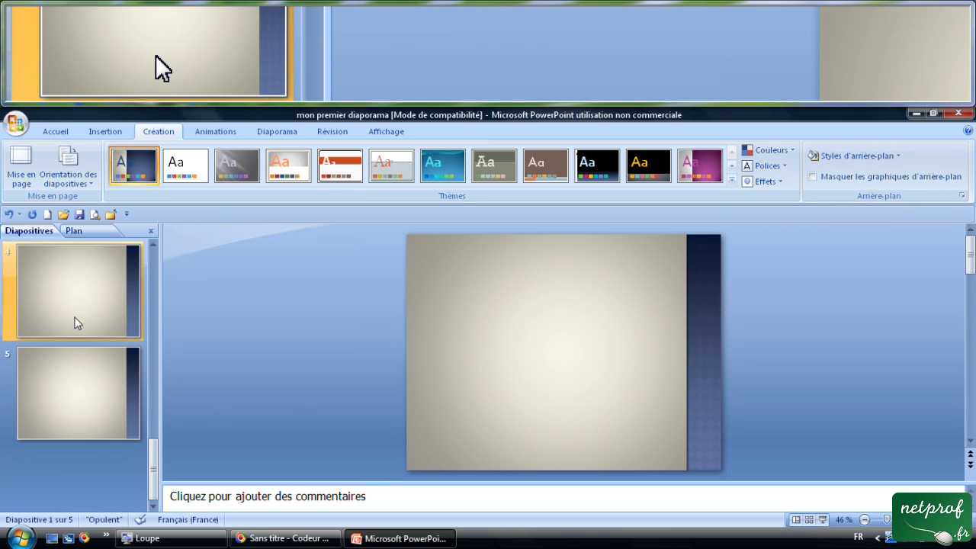
scroll(76, 324, up, 2)
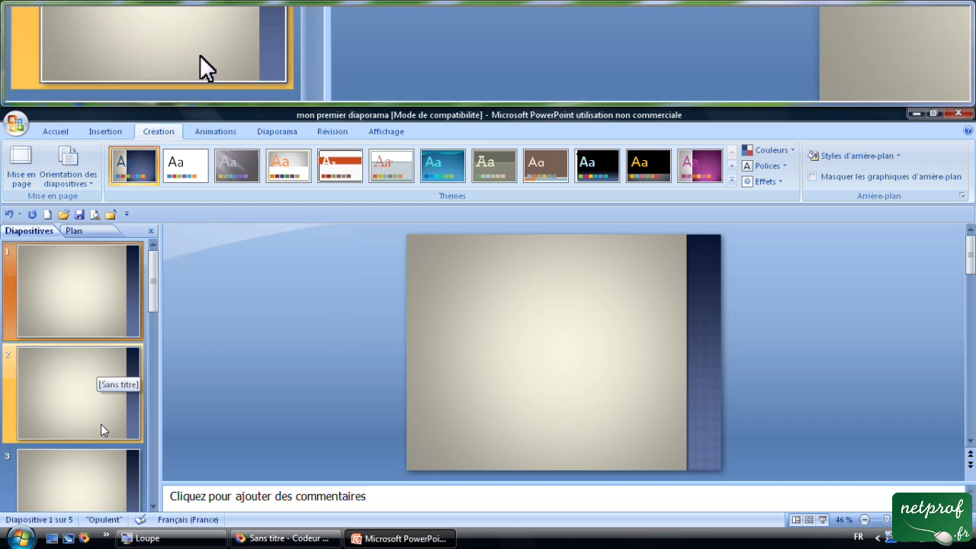
click(71, 392)
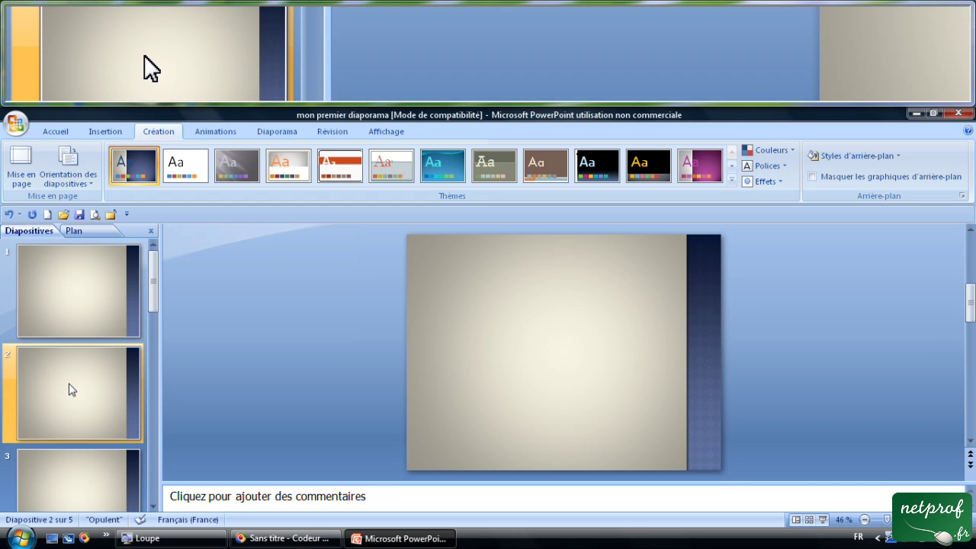
scroll(72, 392, down, 3)
click(72, 477)
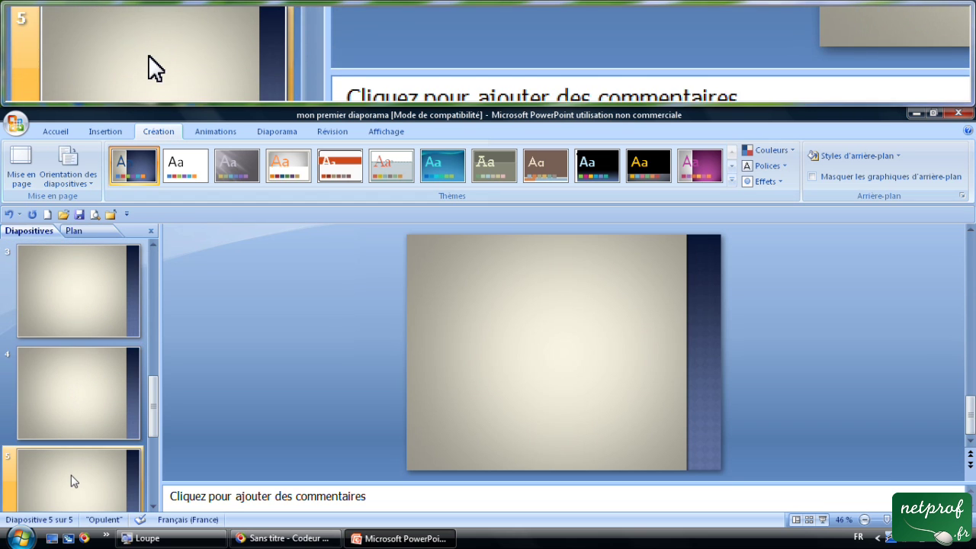
click(77, 374)
click(78, 312)
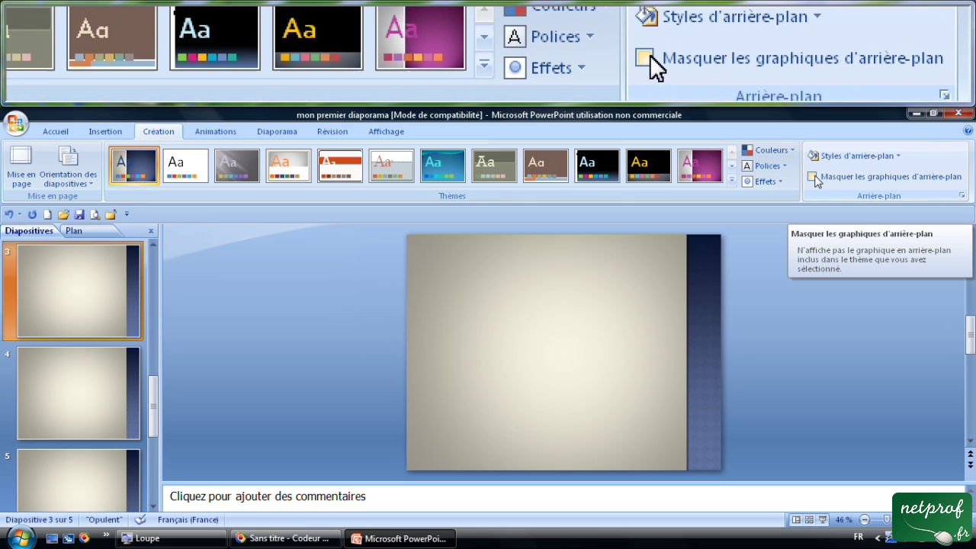
click(811, 176)
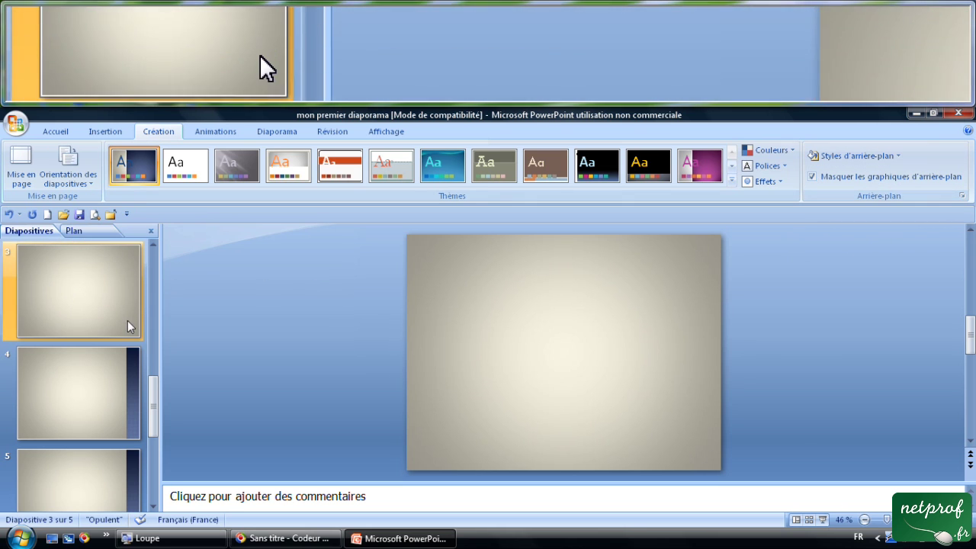
scroll(125, 323, up, 1)
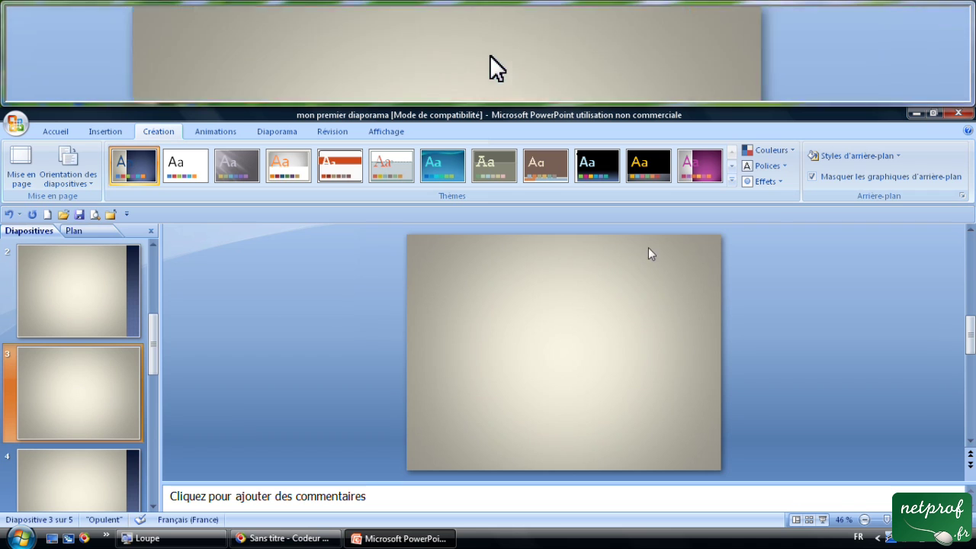
click(811, 177)
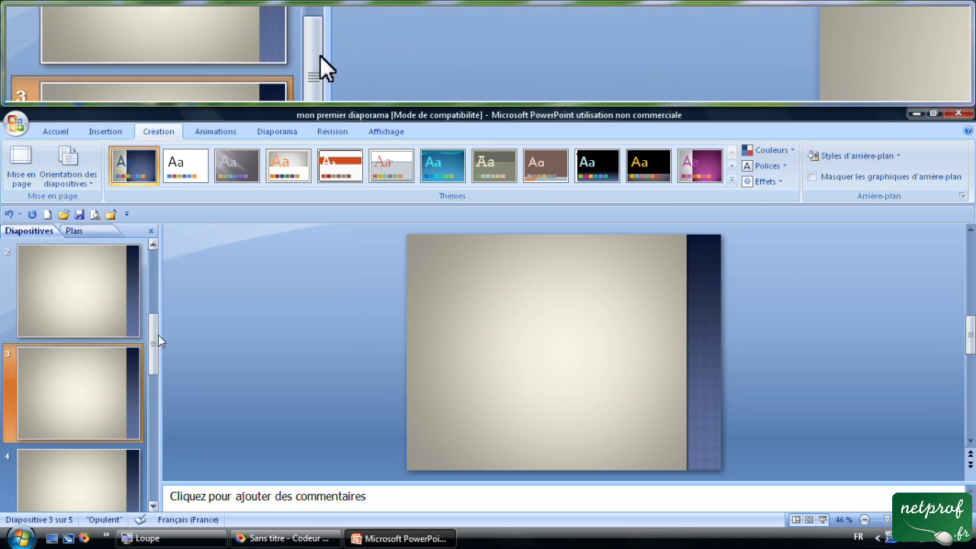
drag(154, 341, 153, 259)
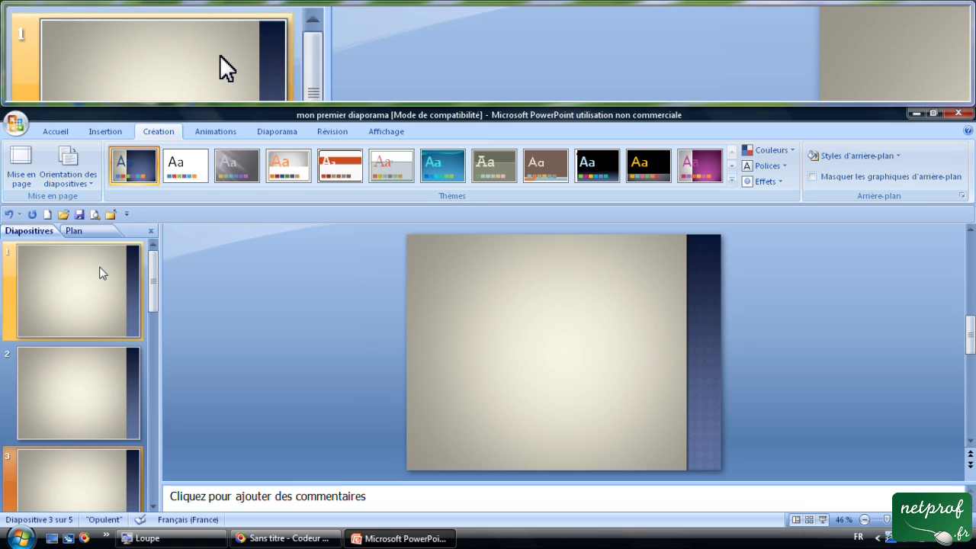
click(85, 297)
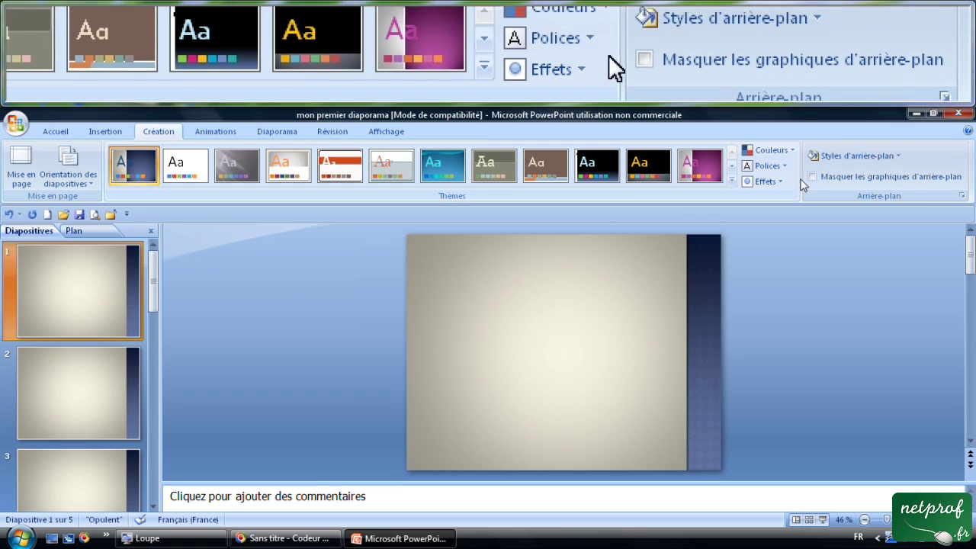
click(812, 177)
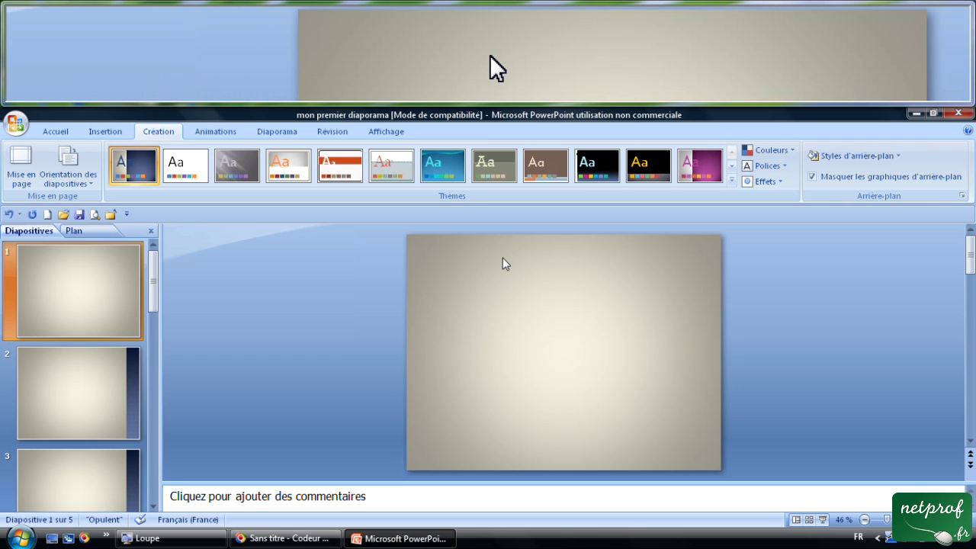
click(811, 177)
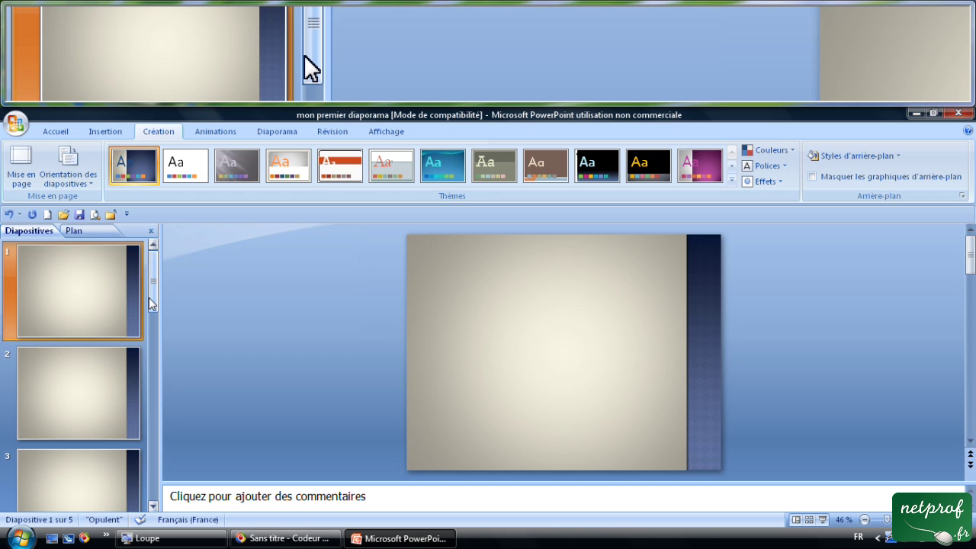
right_click(76, 293)
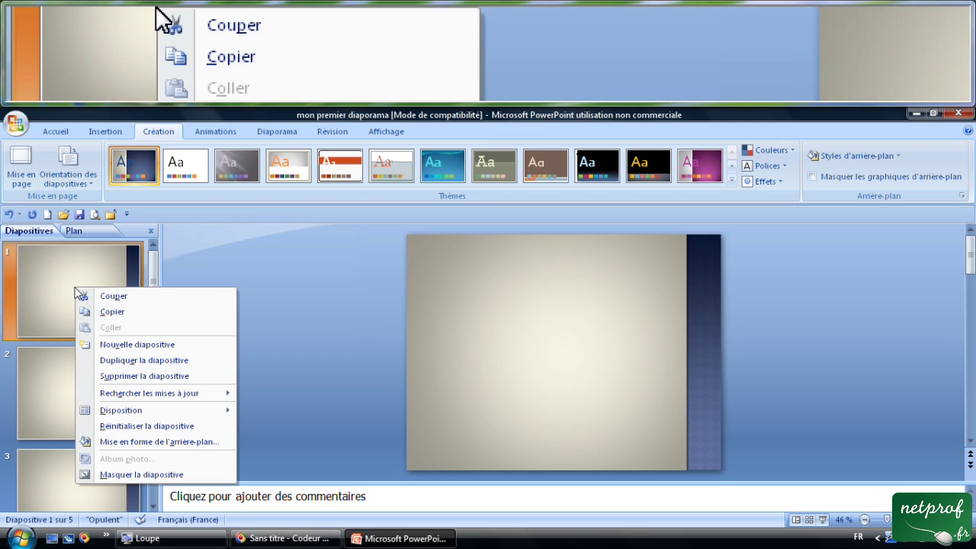
click(153, 344)
scroll(76, 315, down, 3)
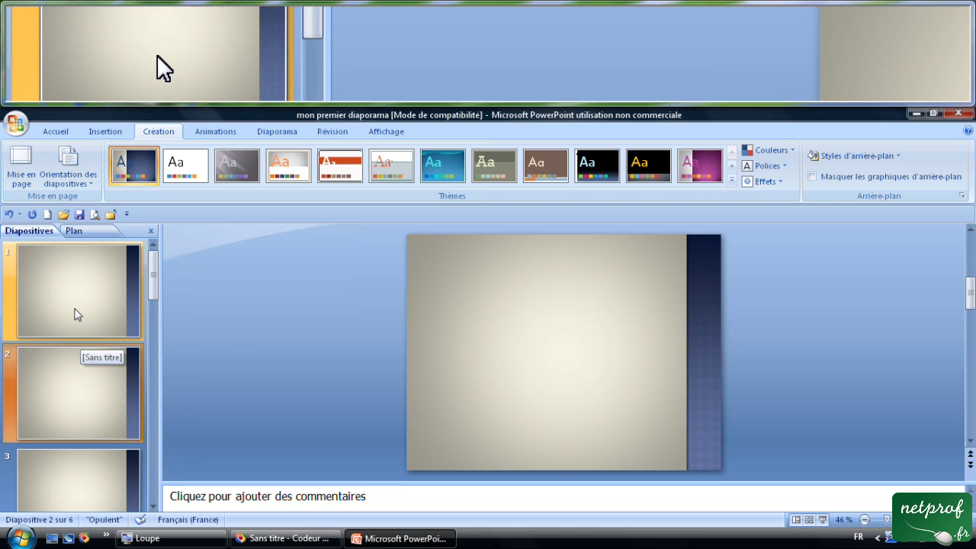
scroll(76, 320, down, 3)
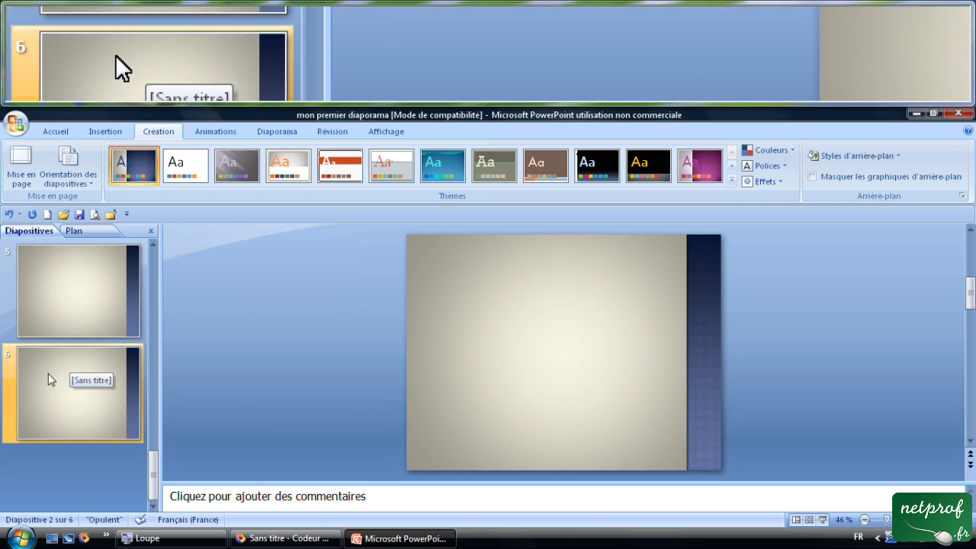
click(84, 395)
right_click(85, 395)
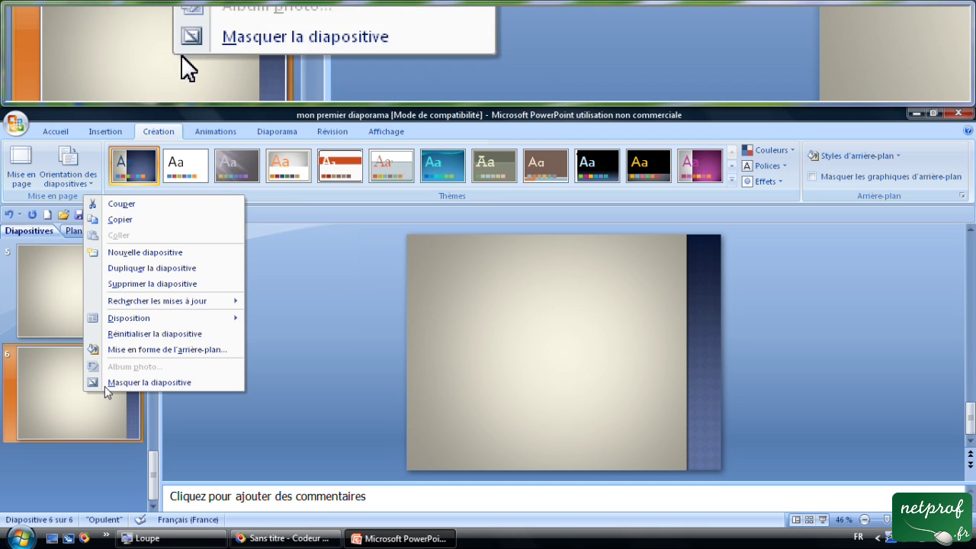
click(114, 251)
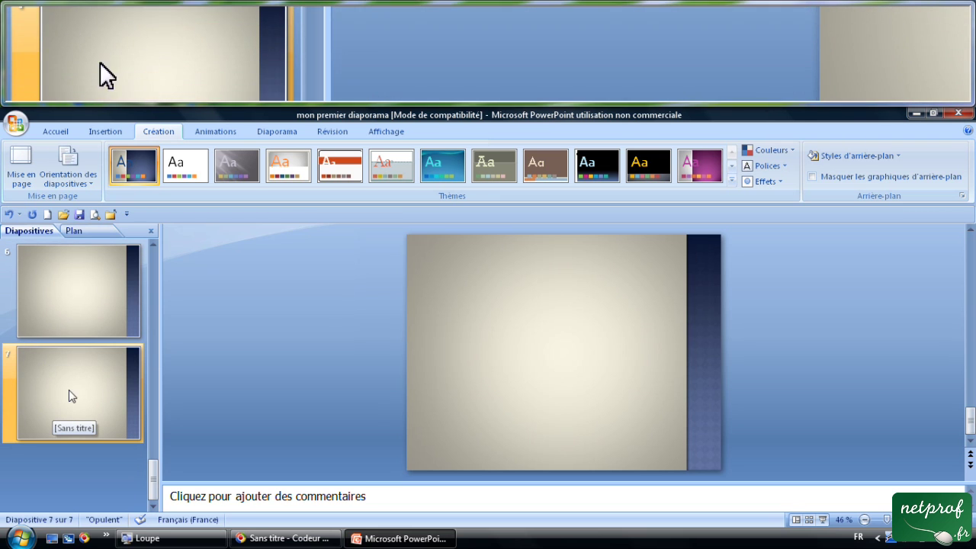
right_click(70, 381)
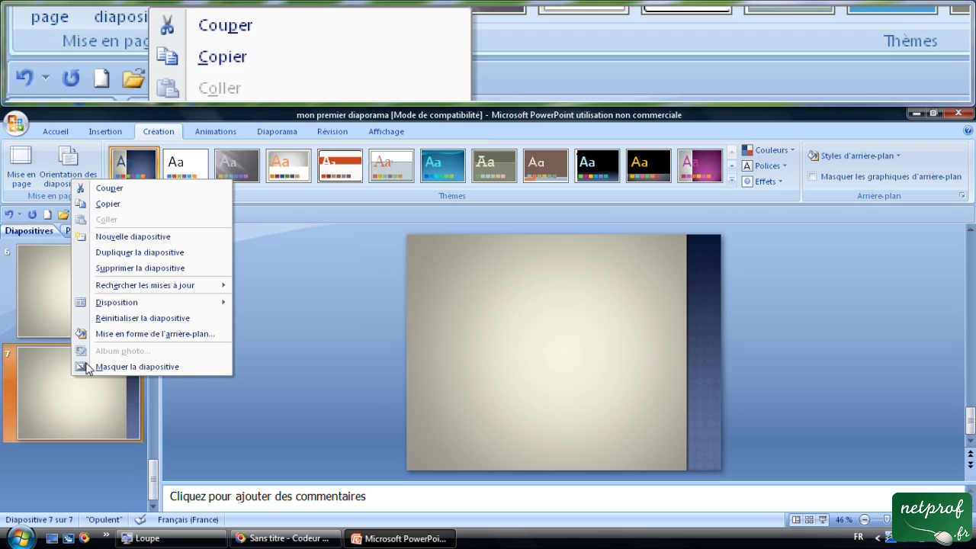
click(121, 268)
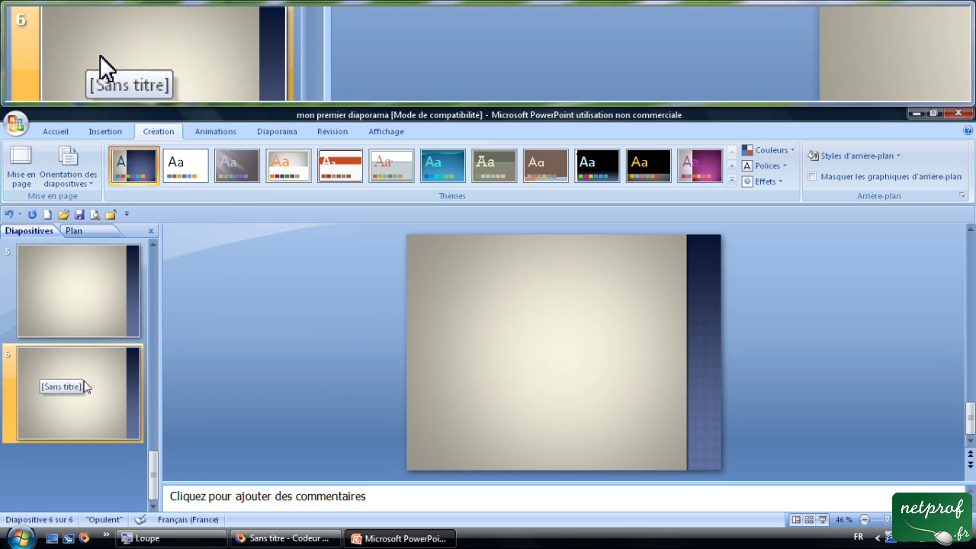
right_click(79, 376)
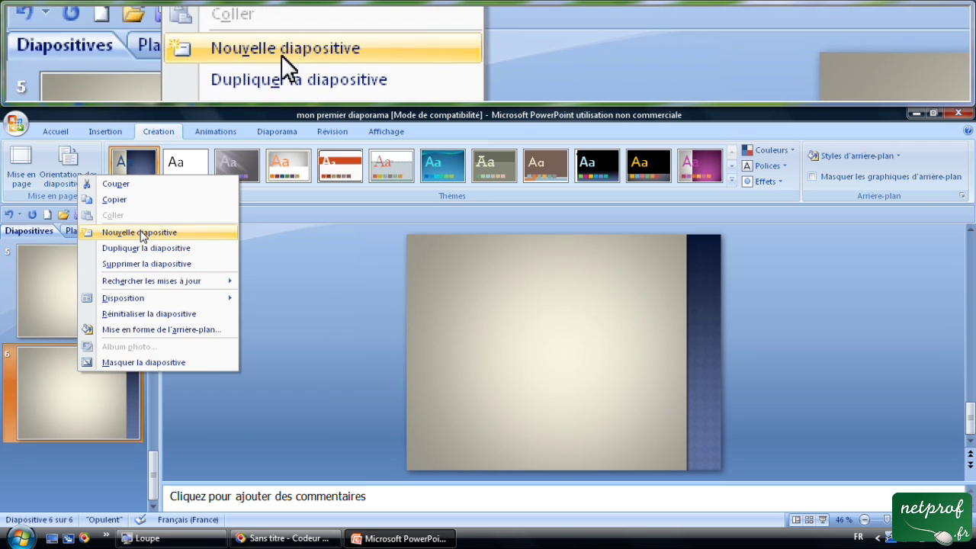
click(149, 263)
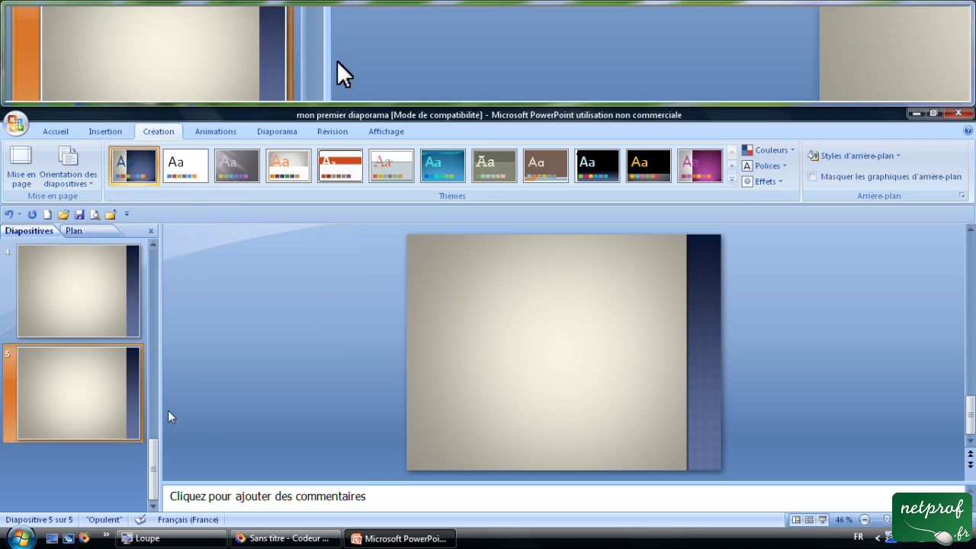
scroll(140, 381, up, 5)
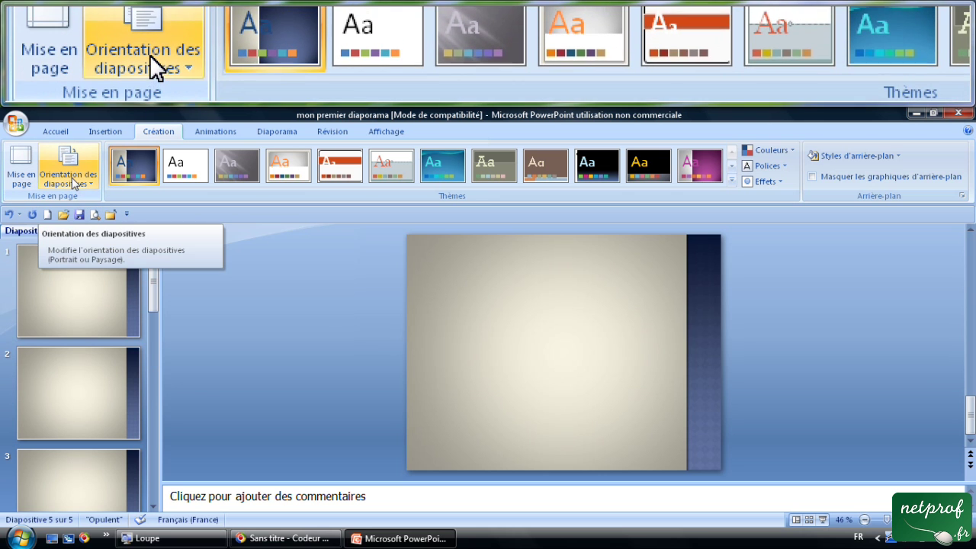
click(74, 181)
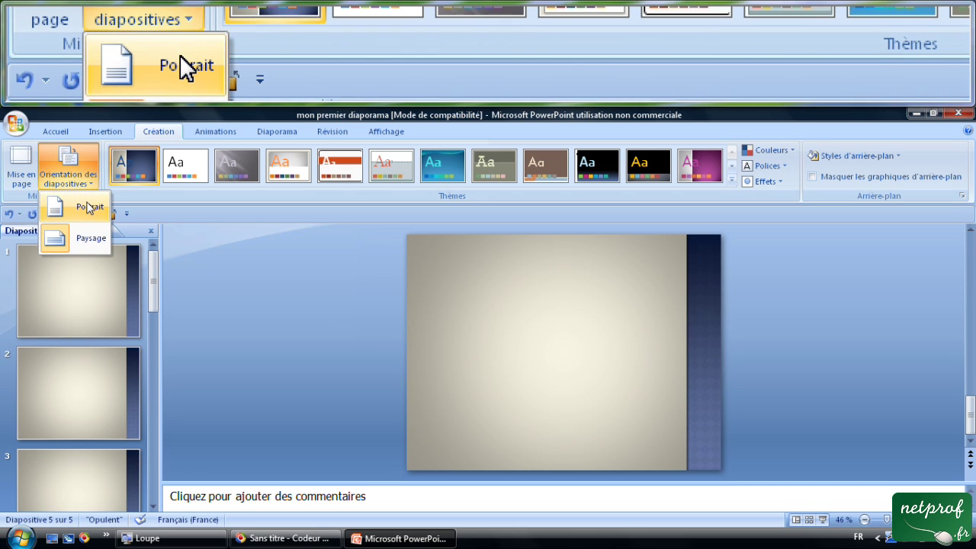
click(80, 207)
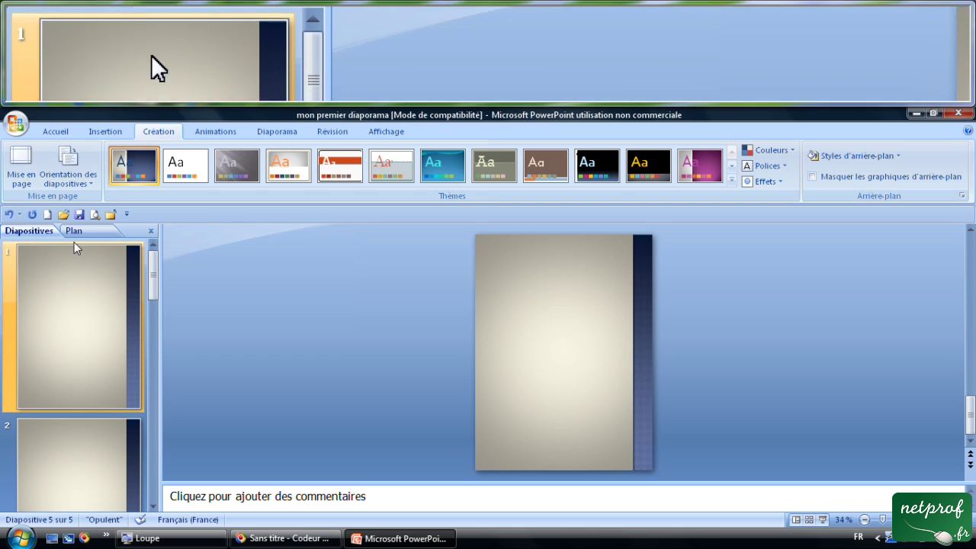
click(78, 186)
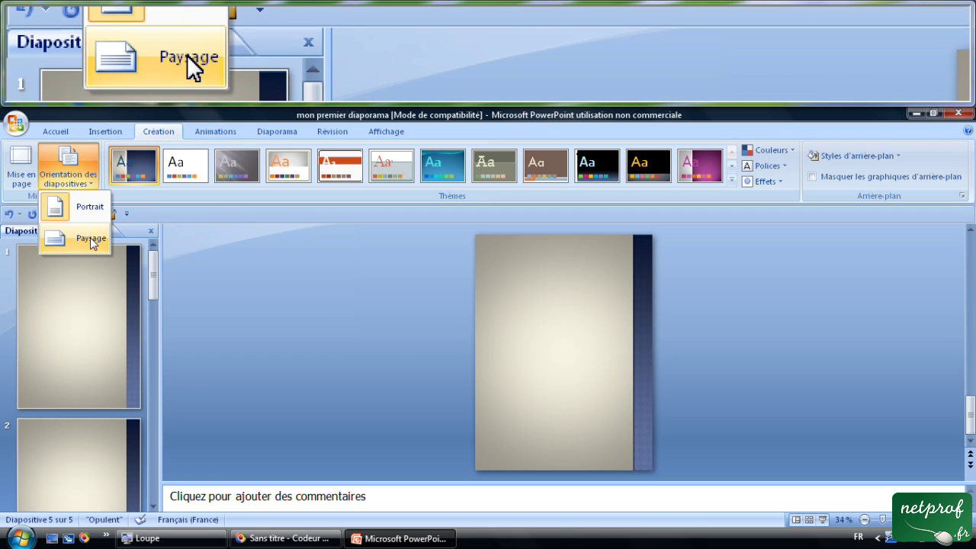
click(90, 238)
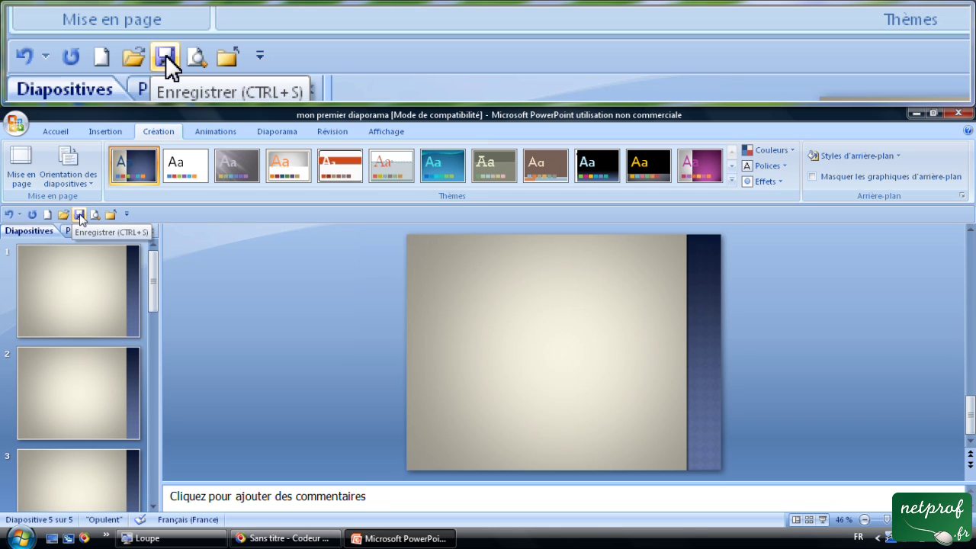
Step: Save the five landscape slides of 'mon premier diaporama' in .ppt compatibility format
click(80, 217)
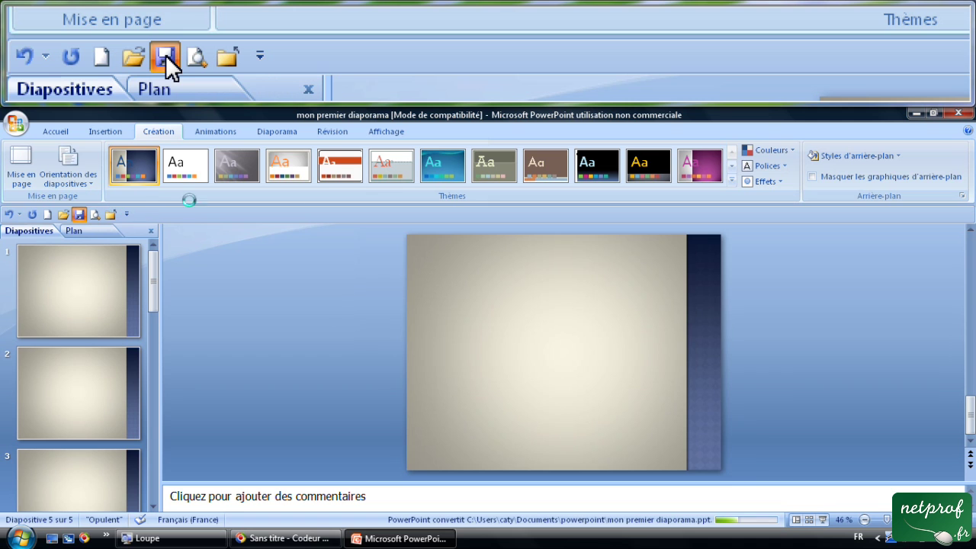